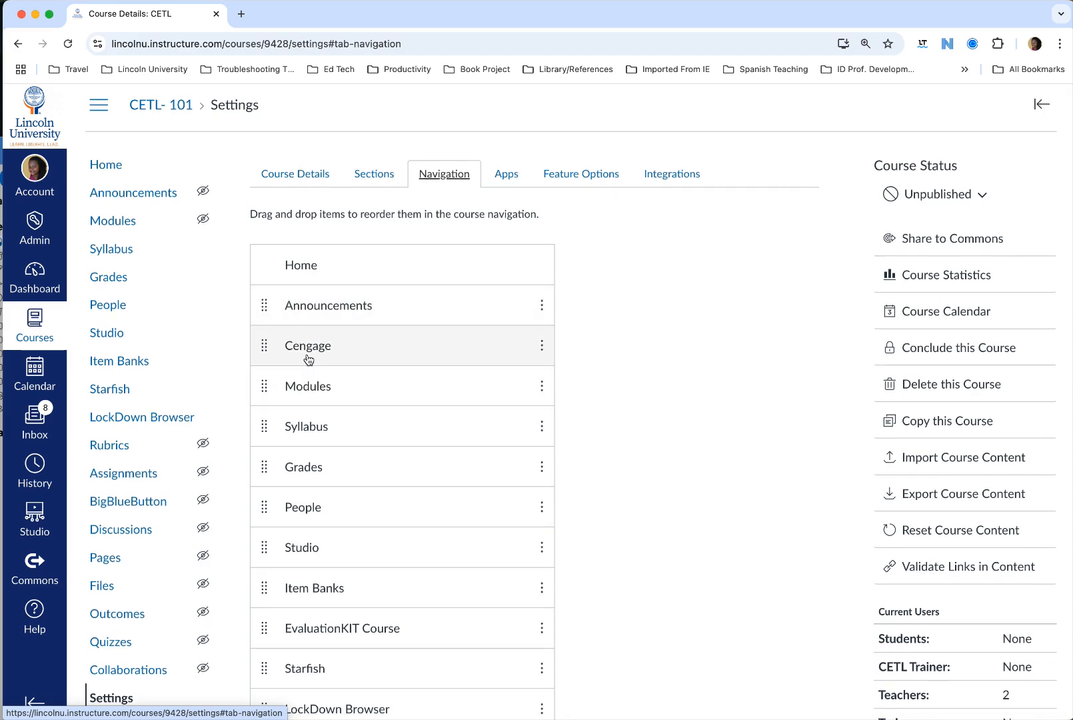
Save the updated course navigation and open the Cengage tool for CETL- 101.
scroll(376, 376, "down", 10)
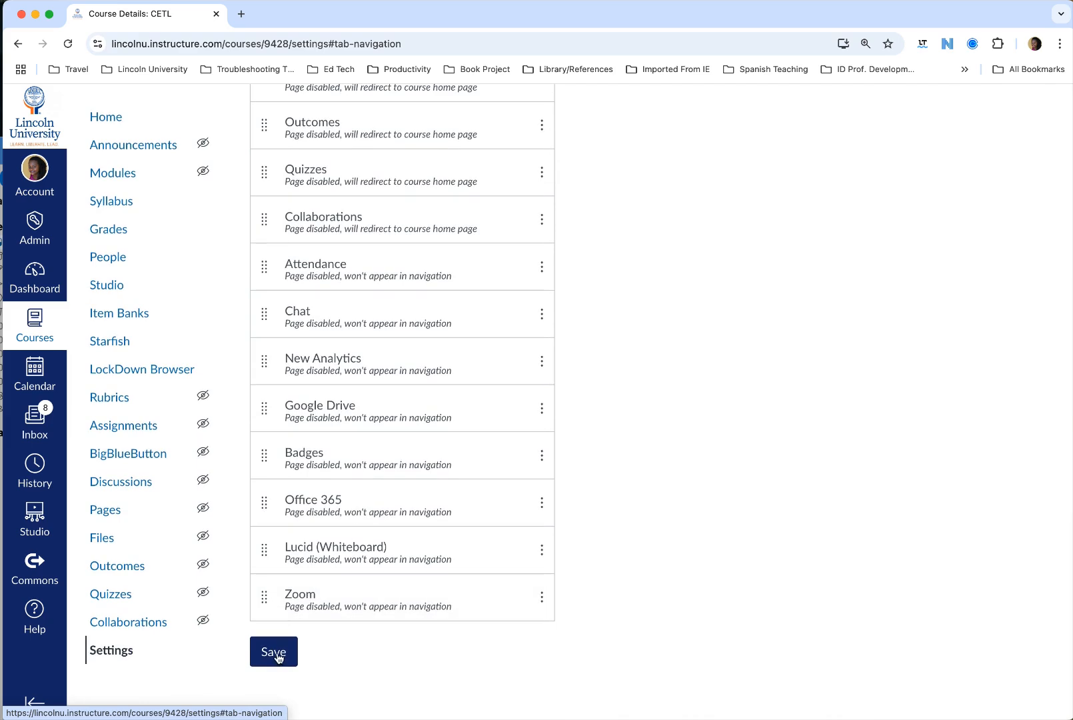
left_click(278, 647)
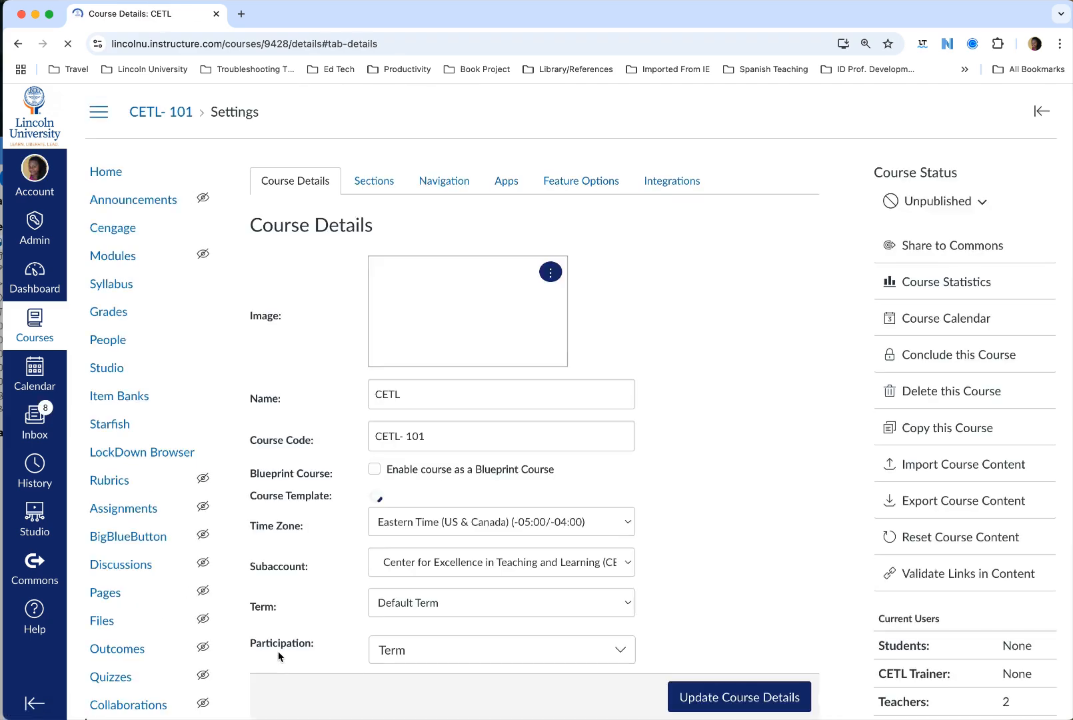
left_click(104, 236)
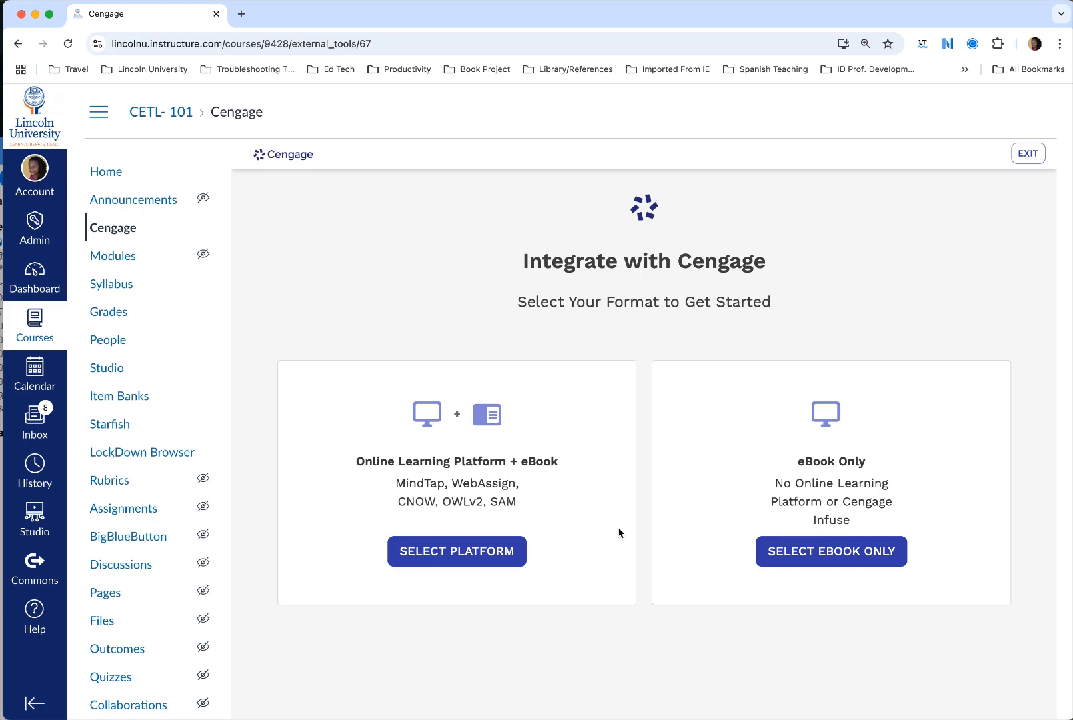
Choose the Online Learning Platform + eBook format and search the titles for "philosophy".
left_click(455, 553)
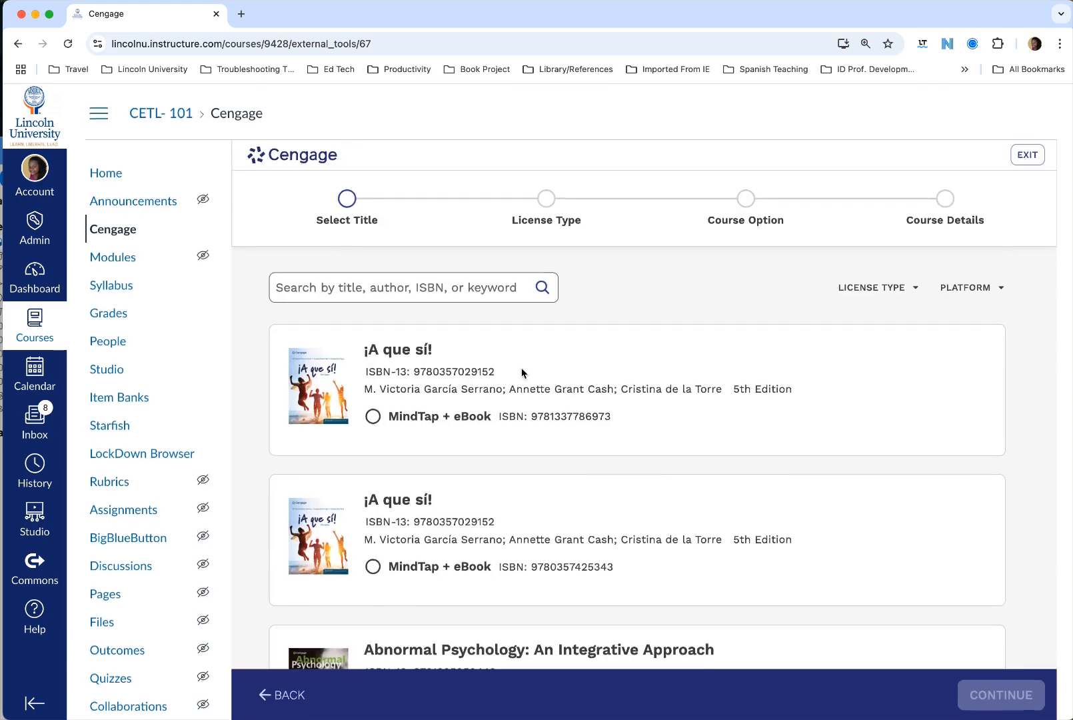
scroll(527, 408, "up", 2)
left_click(475, 288)
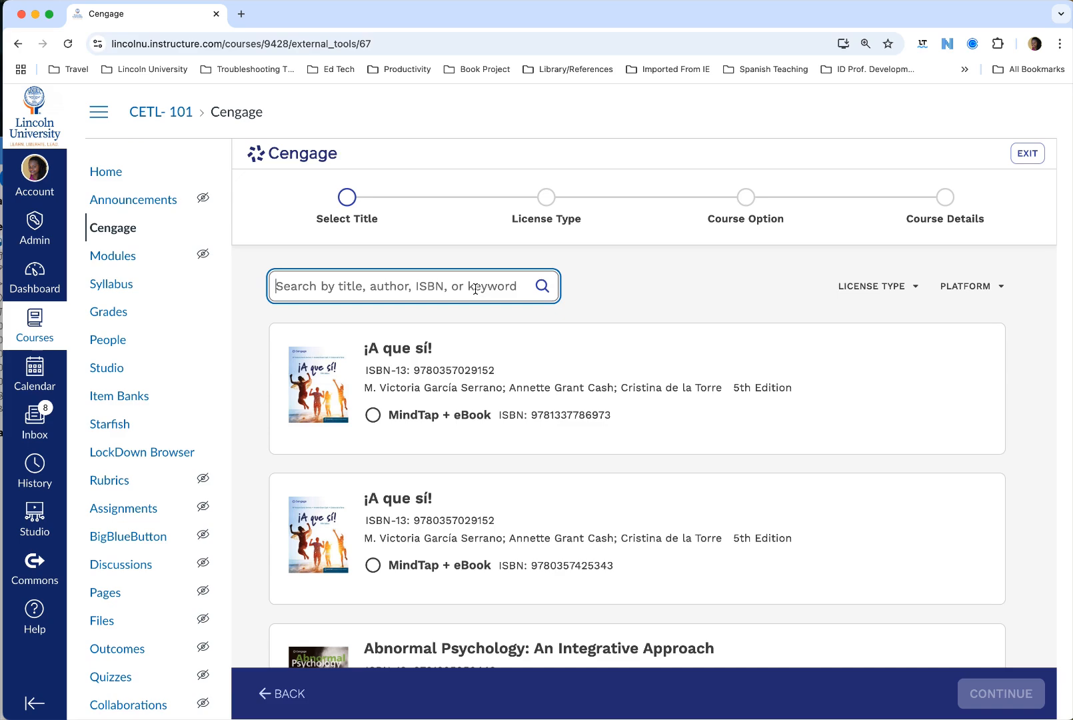
scroll(495, 306, "down", 3)
scroll(496, 308, "up", 3)
scroll(496, 290, "down", 1)
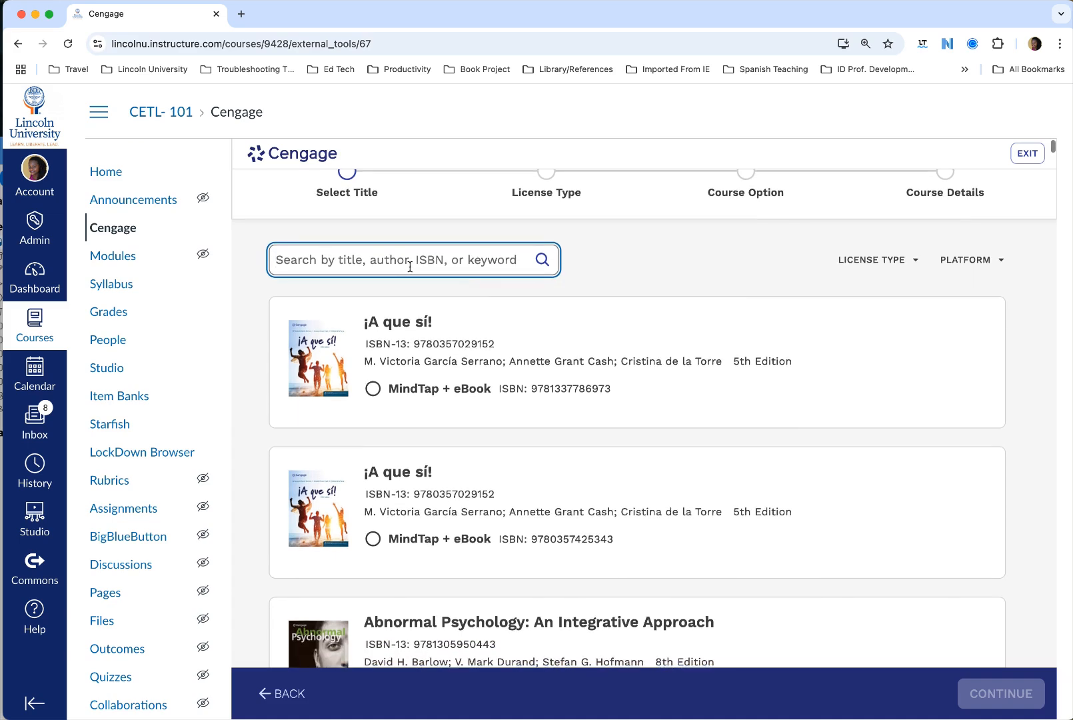
scroll(417, 266, "down", 5)
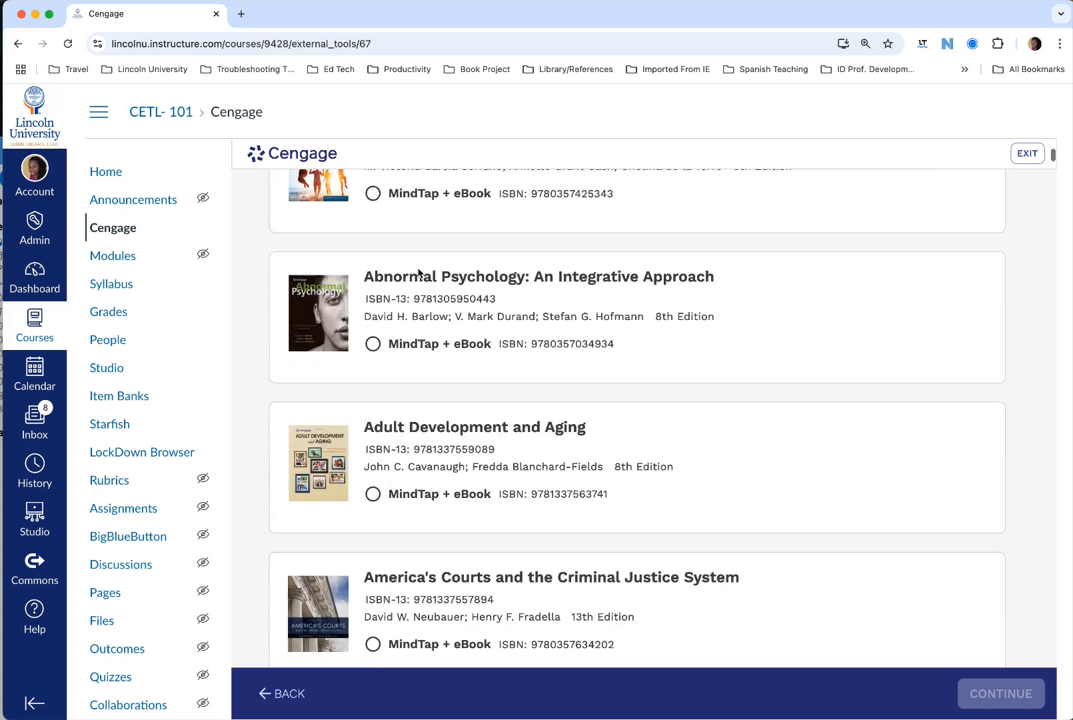
scroll(417, 268, "up", 5)
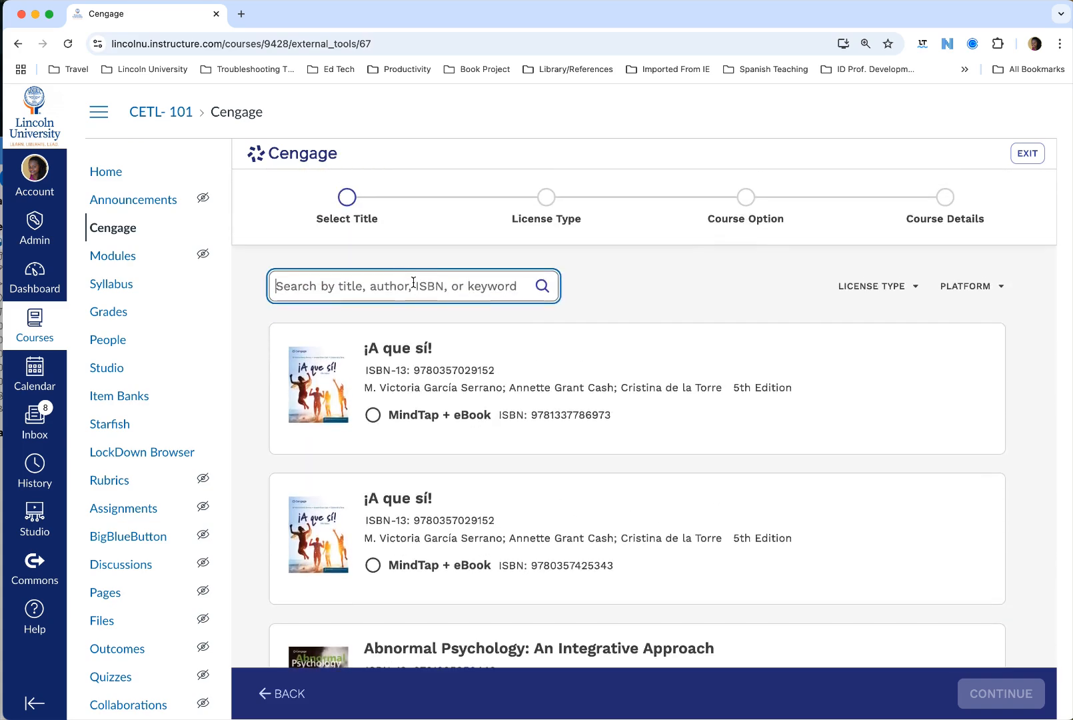
scroll(417, 283, "down", 1)
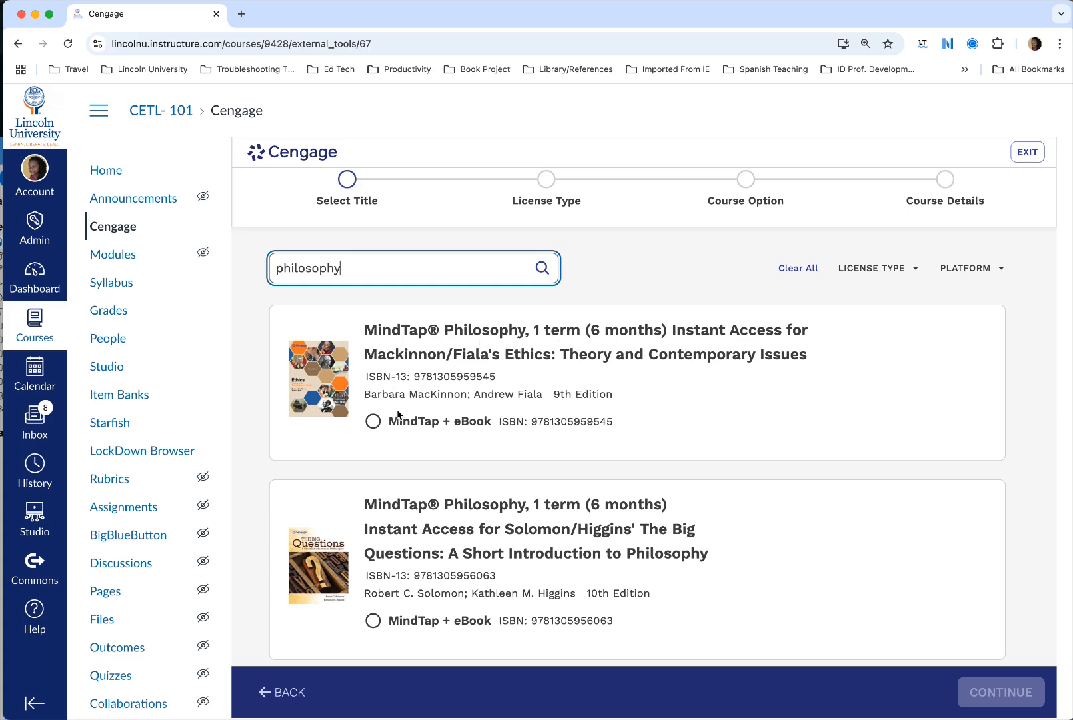
Select MindTap + eBook for Mackinnon/Fiala's Ethics: Theory and Contemporary Issues and accept the Inclusive Access license.
left_click(372, 422)
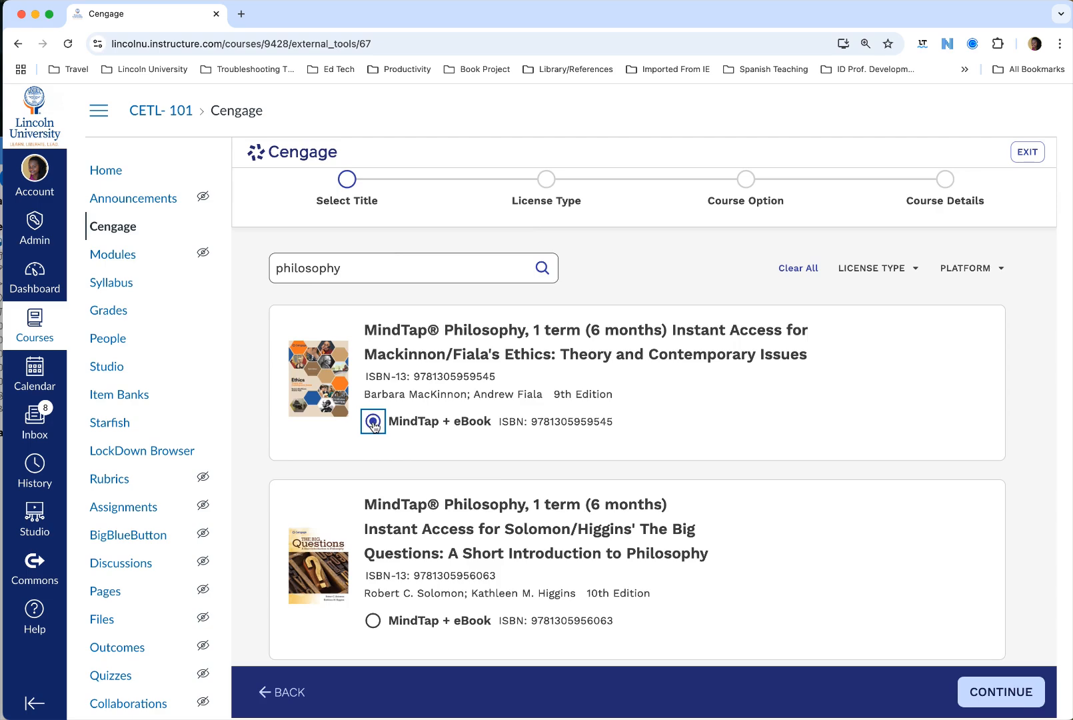
left_click(1014, 690)
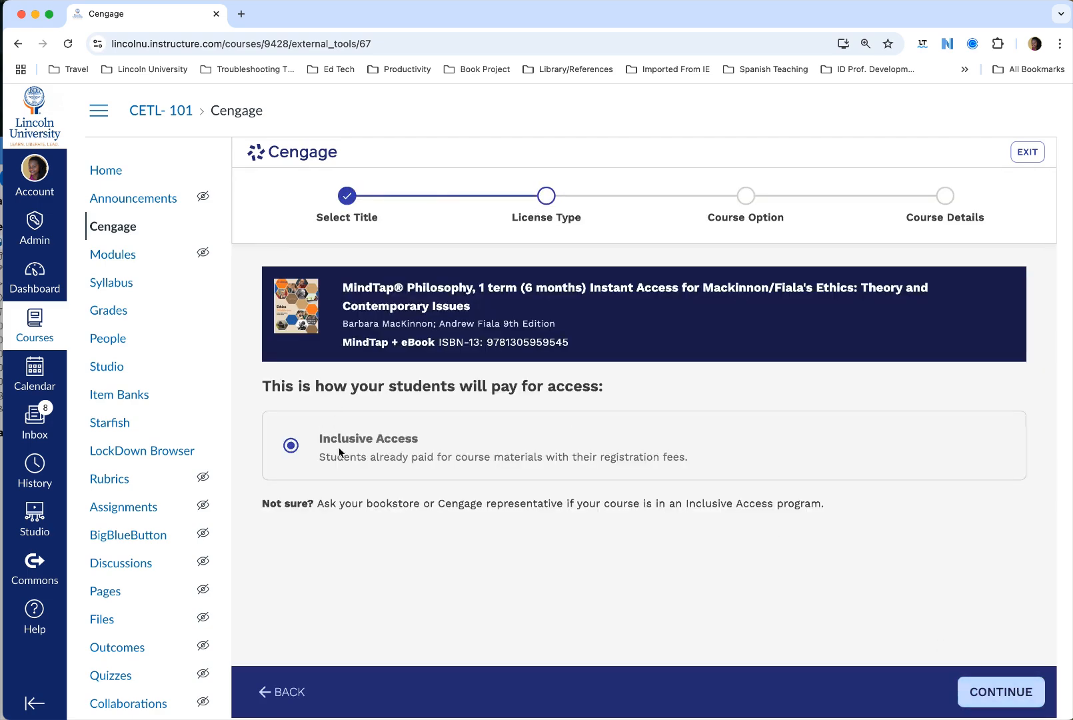
left_click(981, 695)
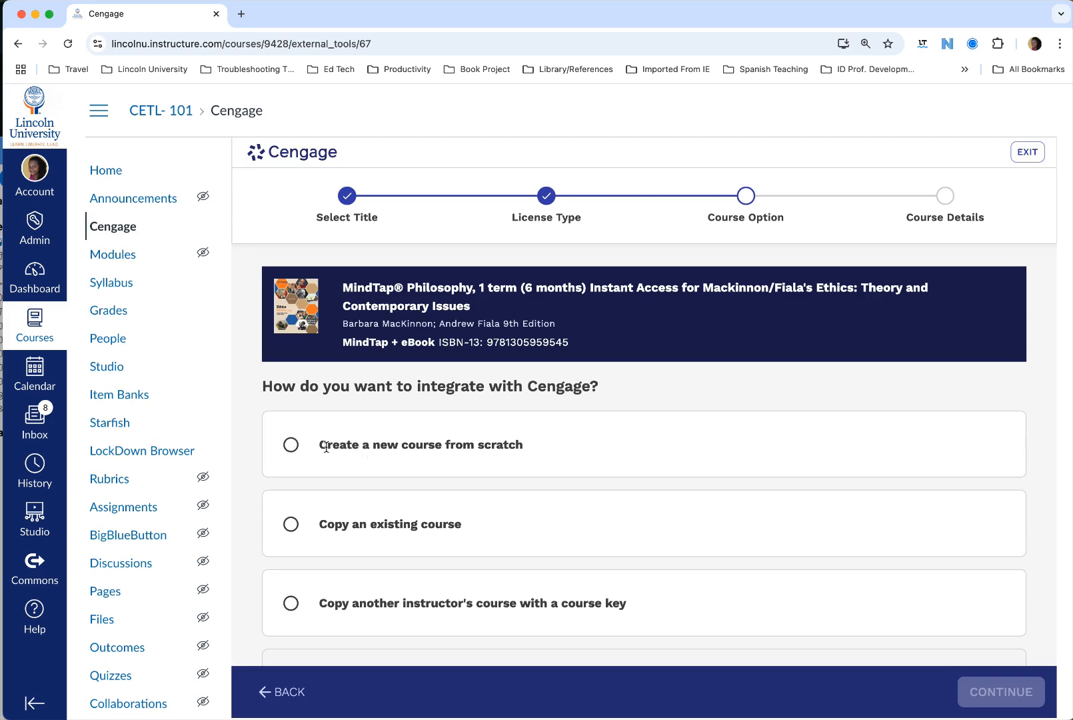
Choose to create a new course from scratch as the Cengage integration option.
scroll(360, 462, "down", 2)
scroll(368, 466, "down", 4)
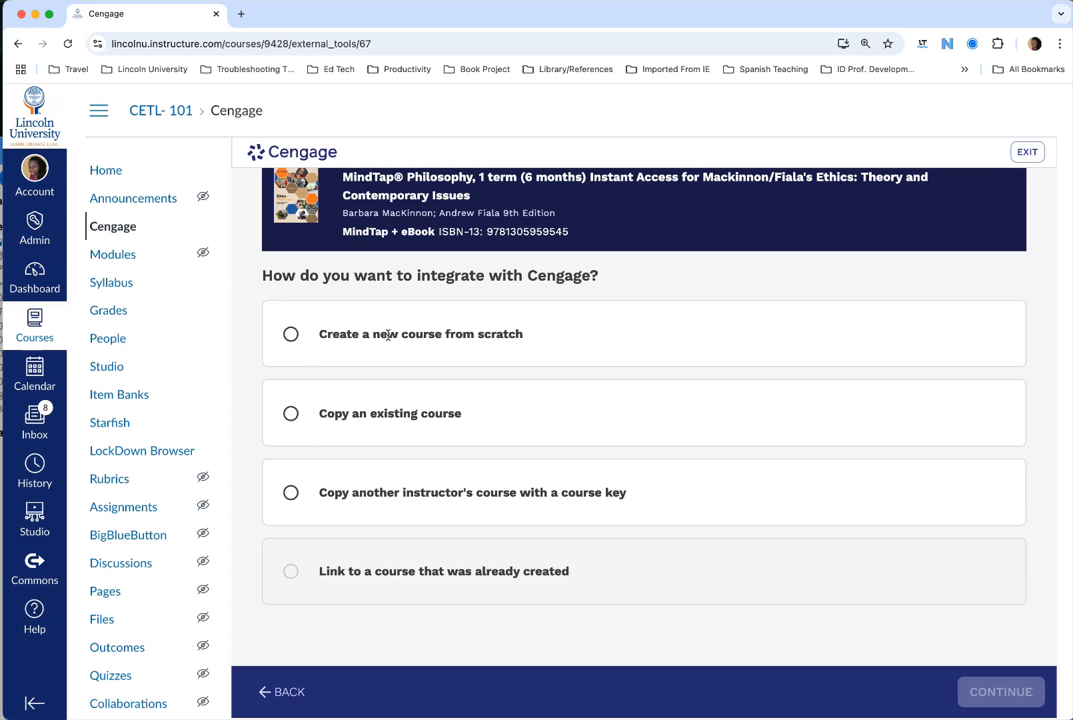
left_click(291, 335)
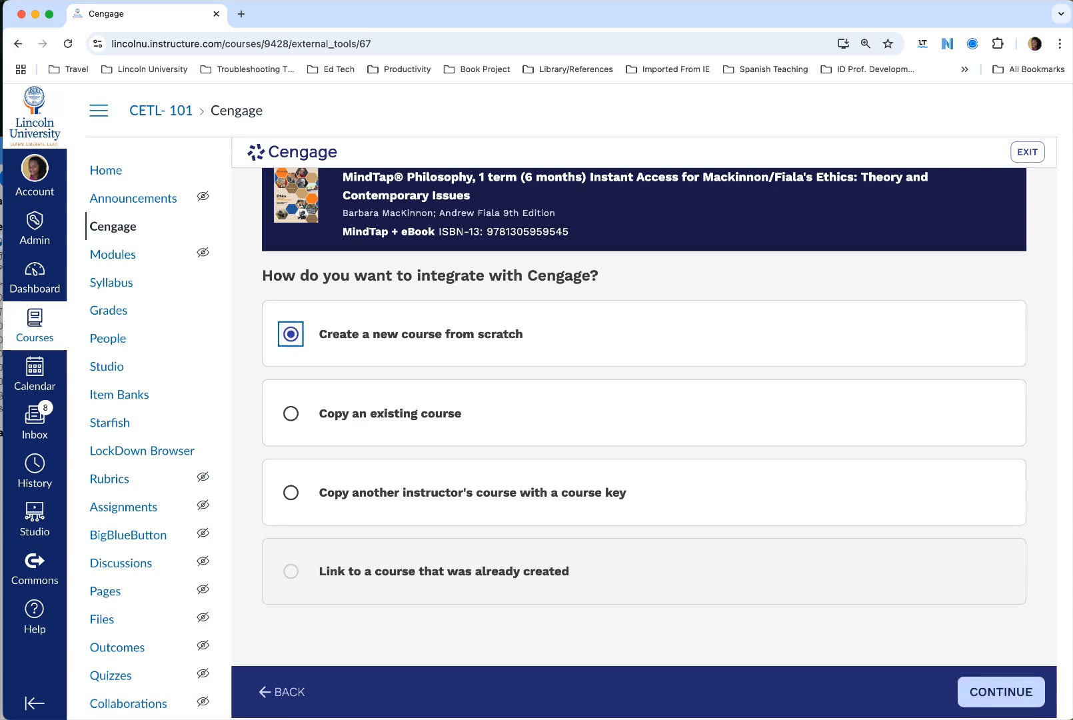
left_click(985, 692)
Review the activity score option and try Add overall scores for the Canvas gradebook, examining its description.
scroll(623, 583, "down", 1)
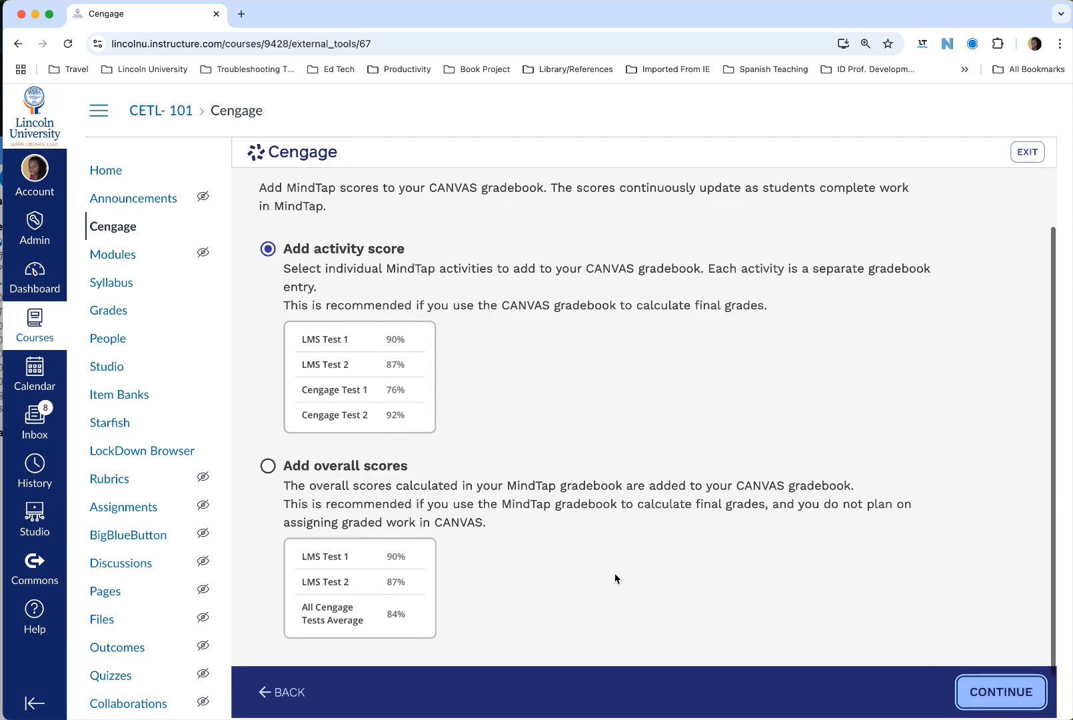
left_click_drag(284, 248, 414, 260)
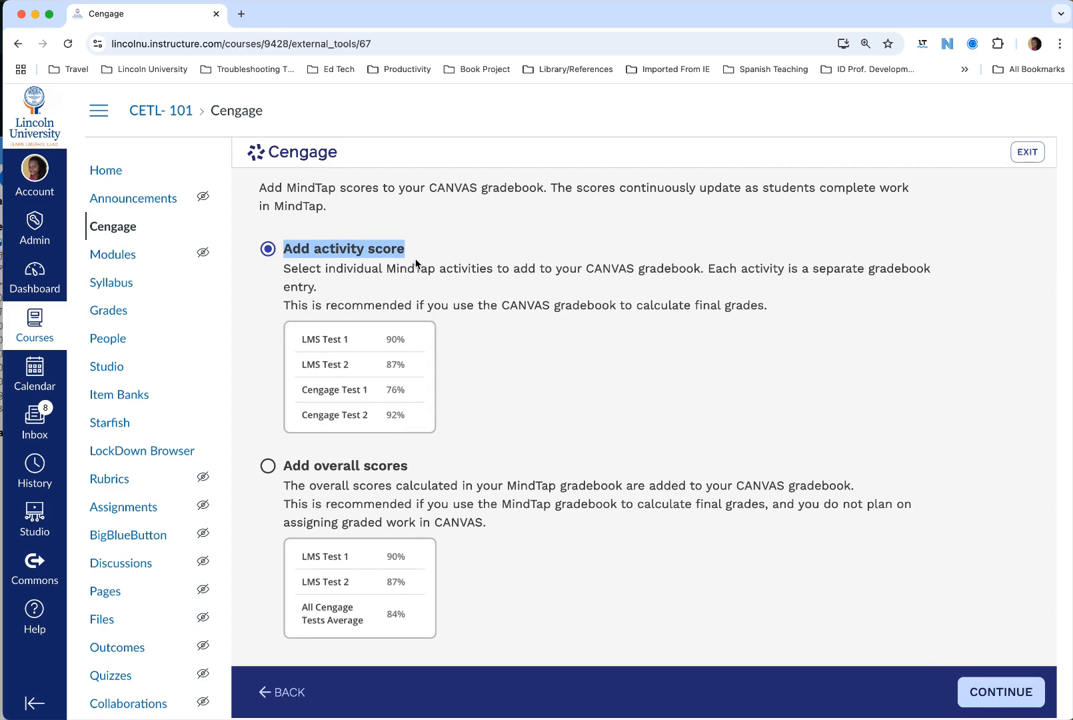
left_click_drag(416, 264, 416, 268)
left_click(292, 470)
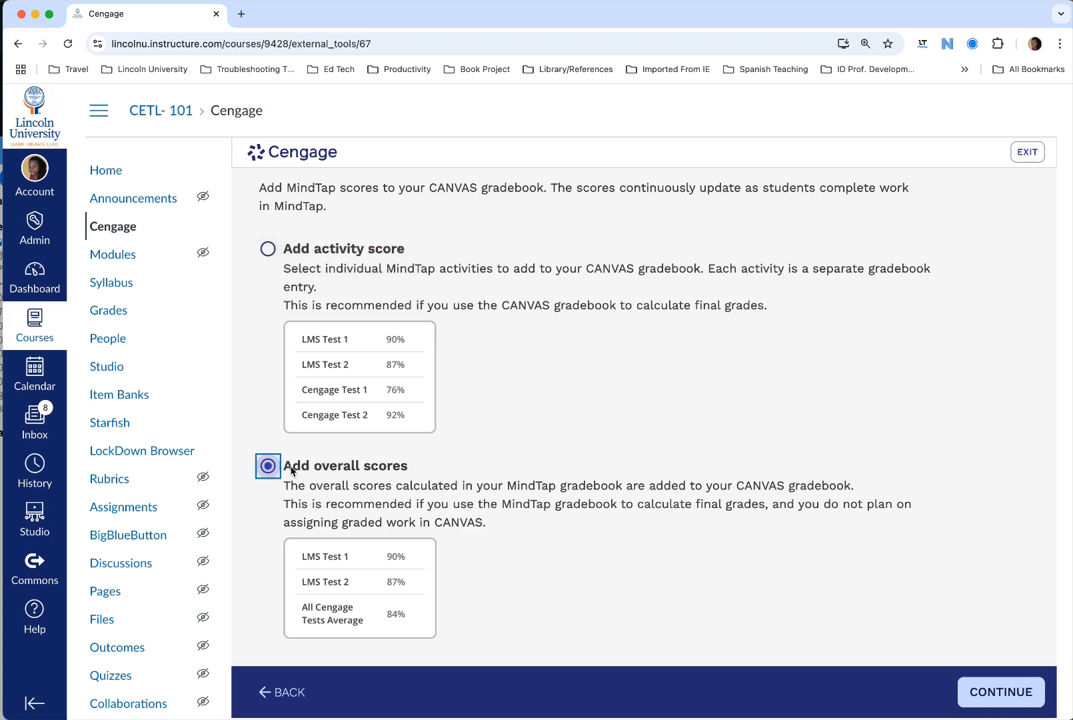
left_click_drag(297, 473, 416, 478)
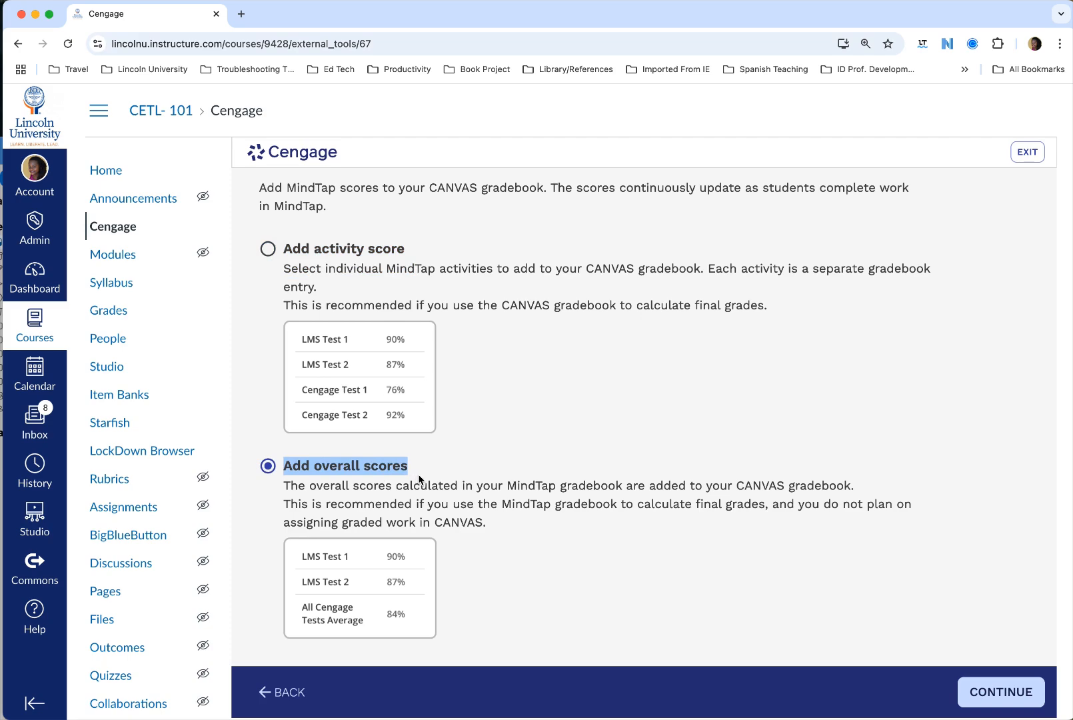
left_click_drag(419, 478, 423, 484)
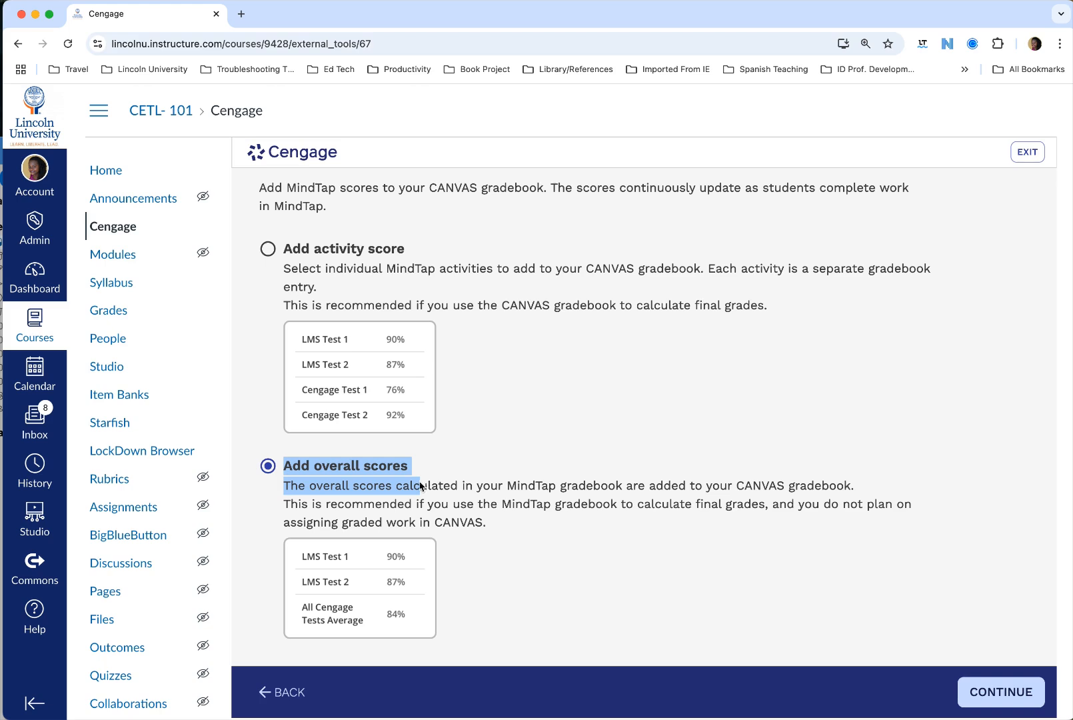
left_click_drag(397, 486, 619, 510)
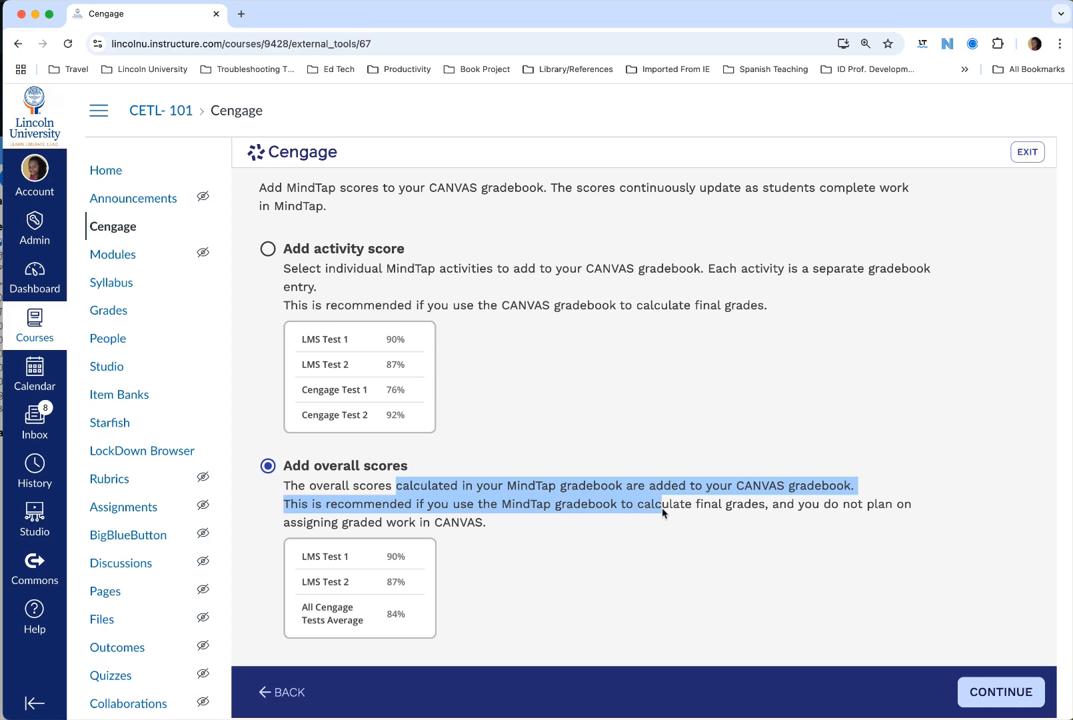
left_click_drag(660, 517, 656, 519)
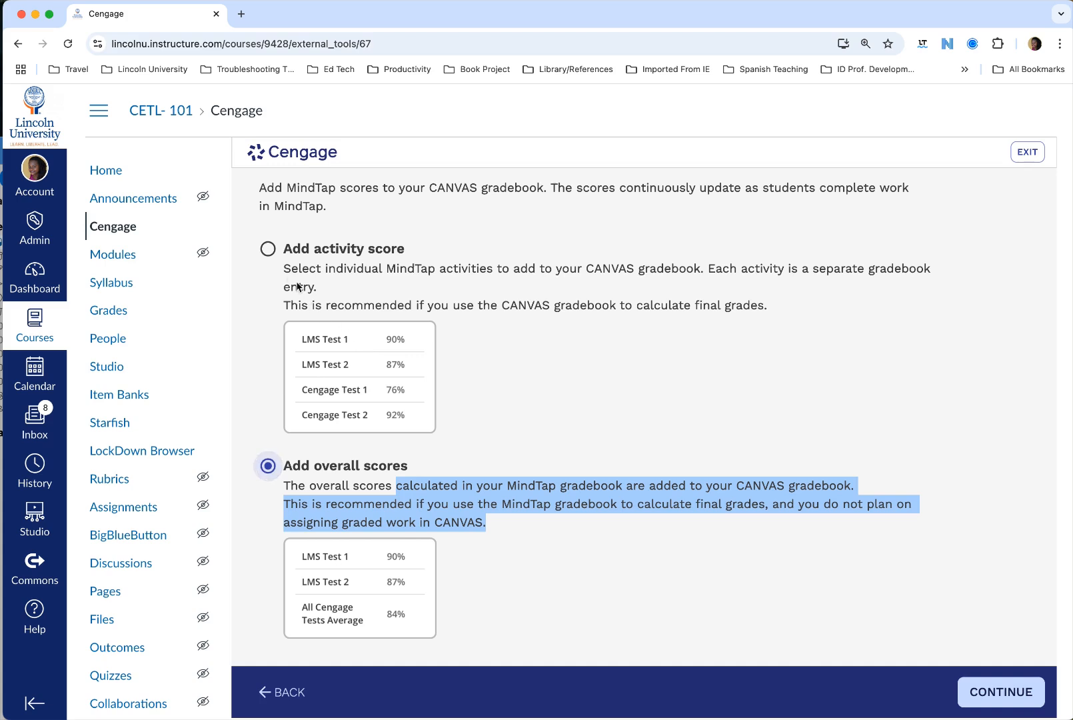
Set the gradebook option to Add activity score and name the new Cengage course CETL 101.
left_click(268, 256)
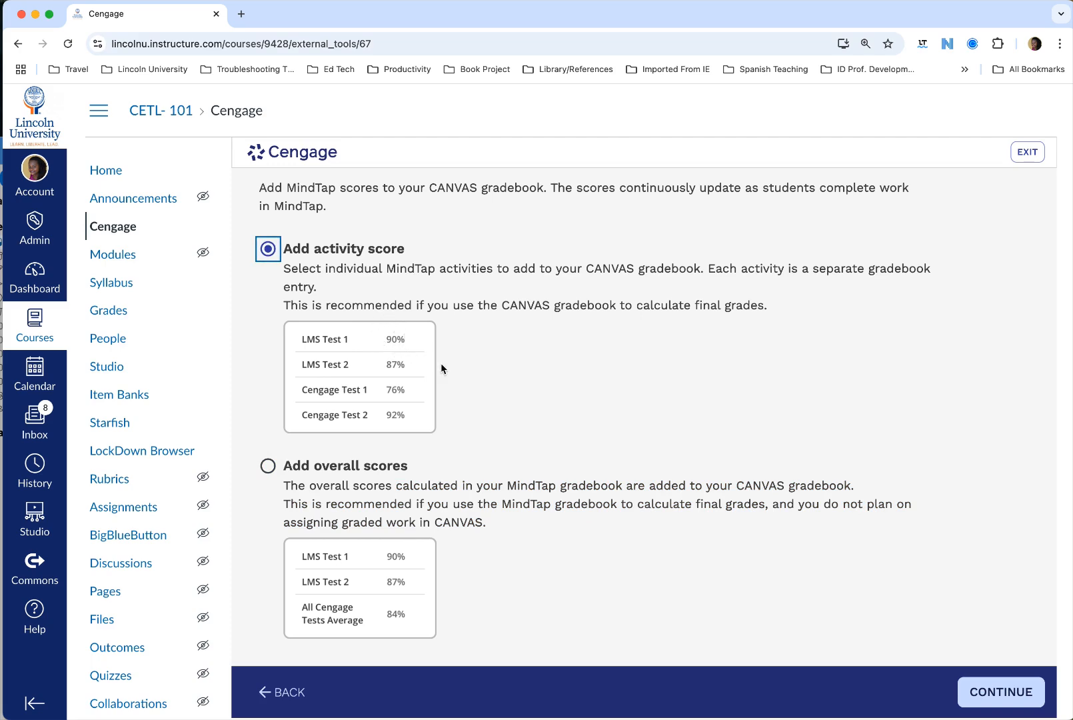
left_click(993, 692)
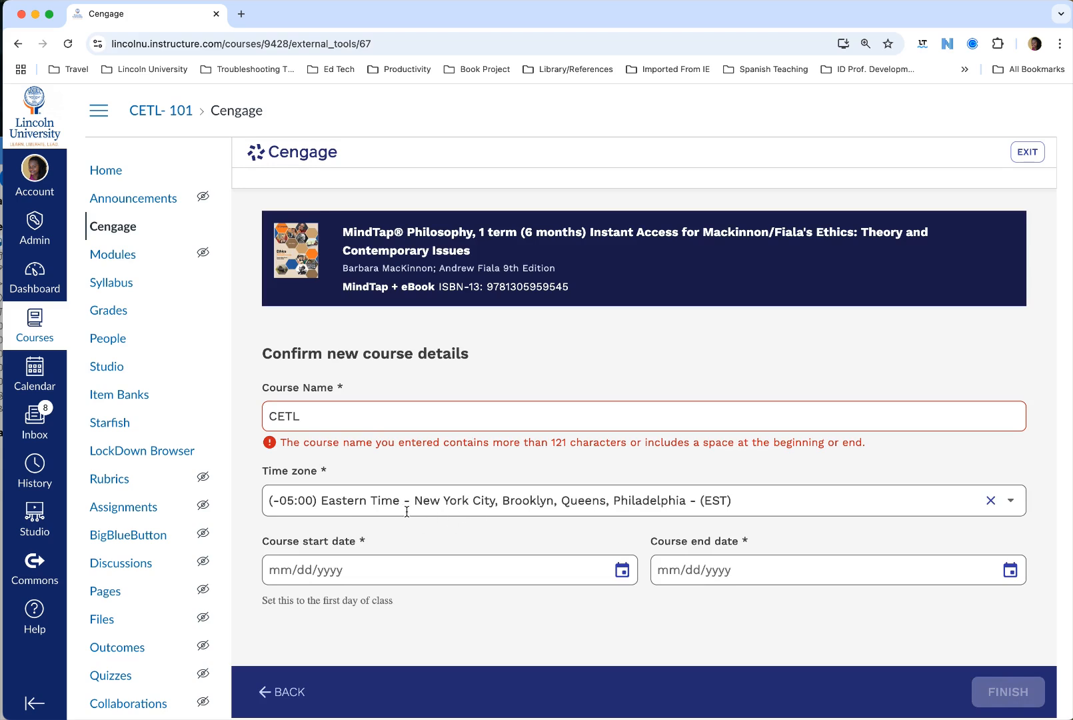
left_click(356, 418)
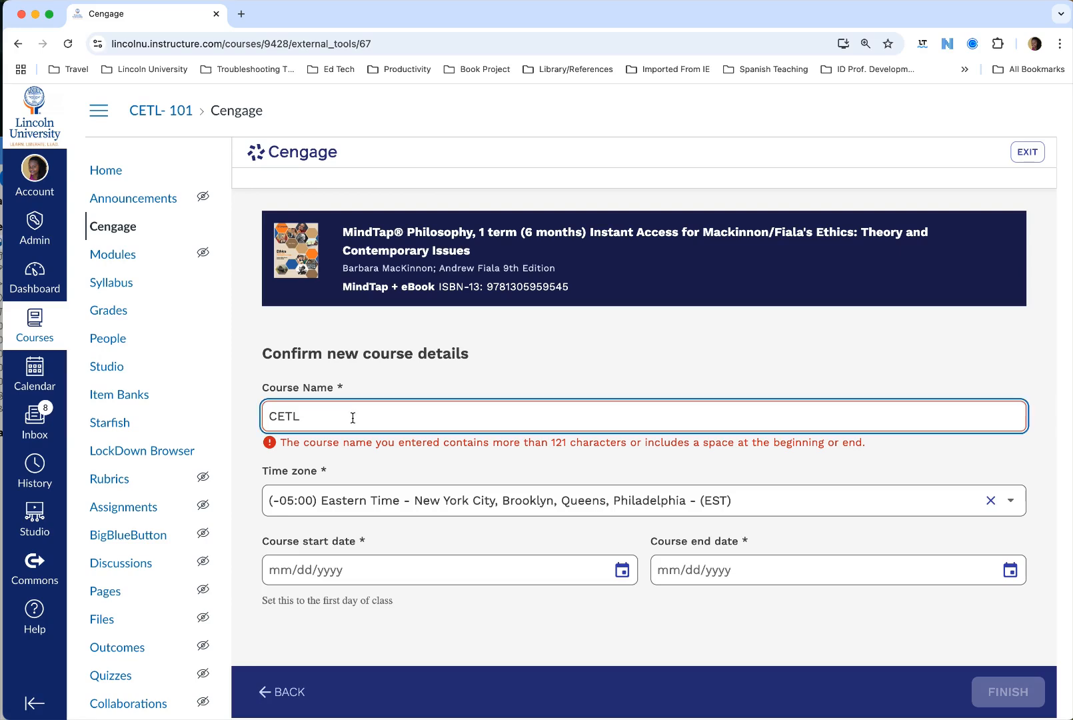
left_click_drag(352, 418, 418, 422)
type("101")
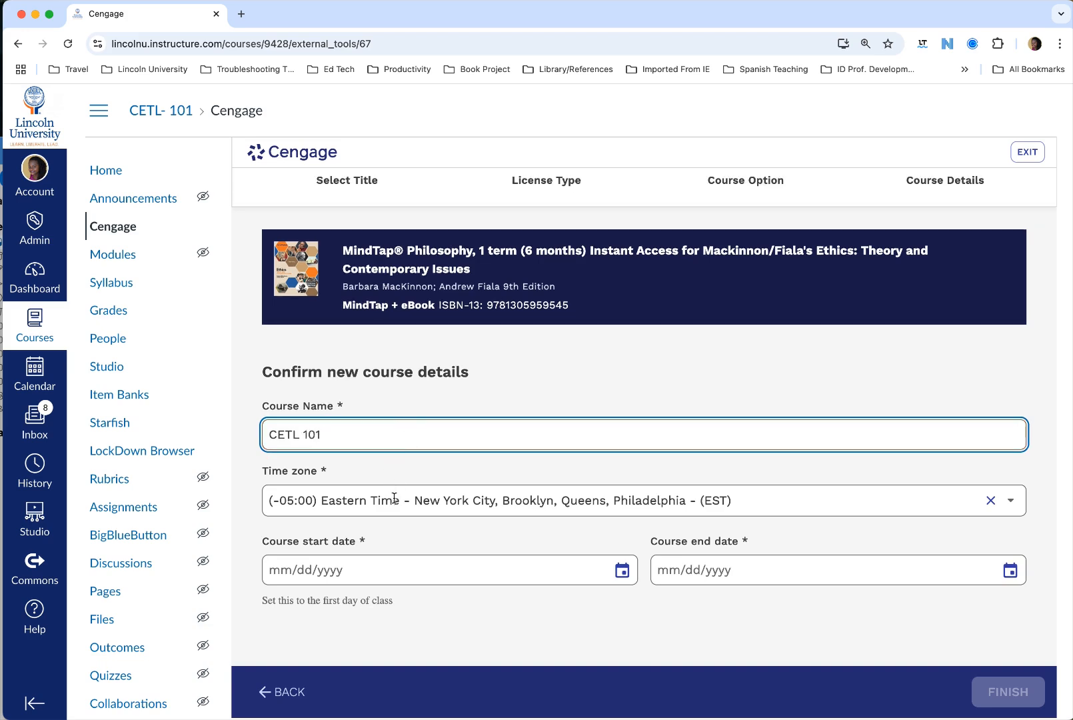
Set the course start date to 01/06/2025.
scroll(394, 498, "down", 2)
left_click(373, 516)
left_click(621, 517)
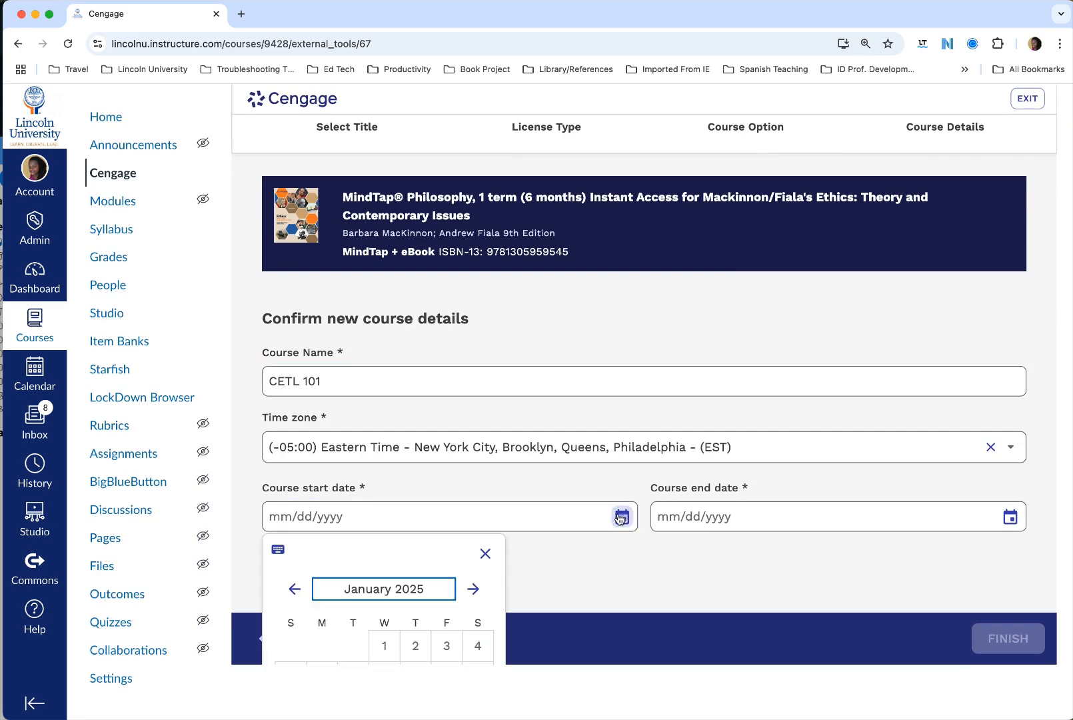
scroll(400, 607, "down", 4)
left_click(321, 579)
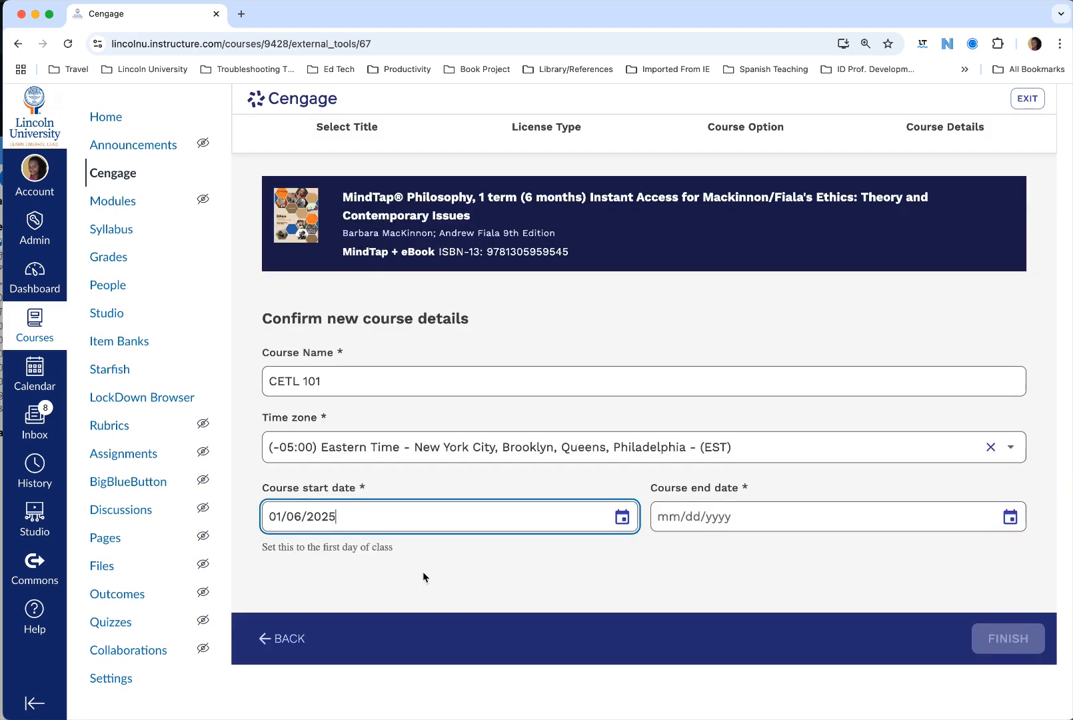
Set the course end date to 04/26/2025 and finish the Cengage course setup.
left_click(911, 521)
left_click(1010, 517)
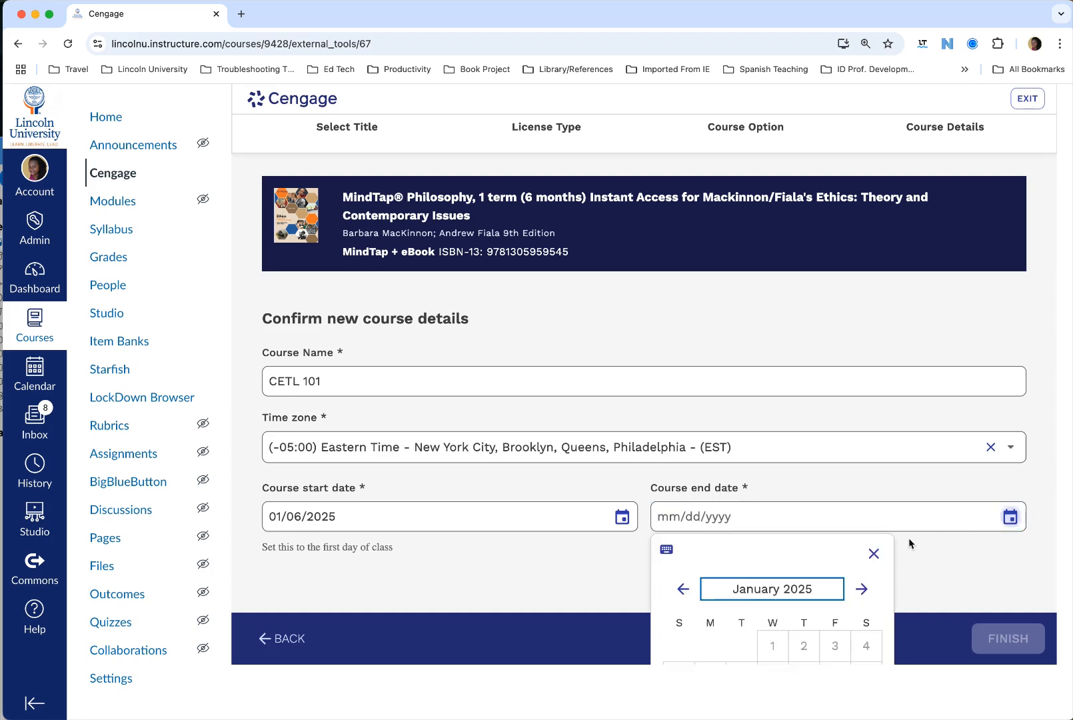
scroll(910, 543, "down", 5)
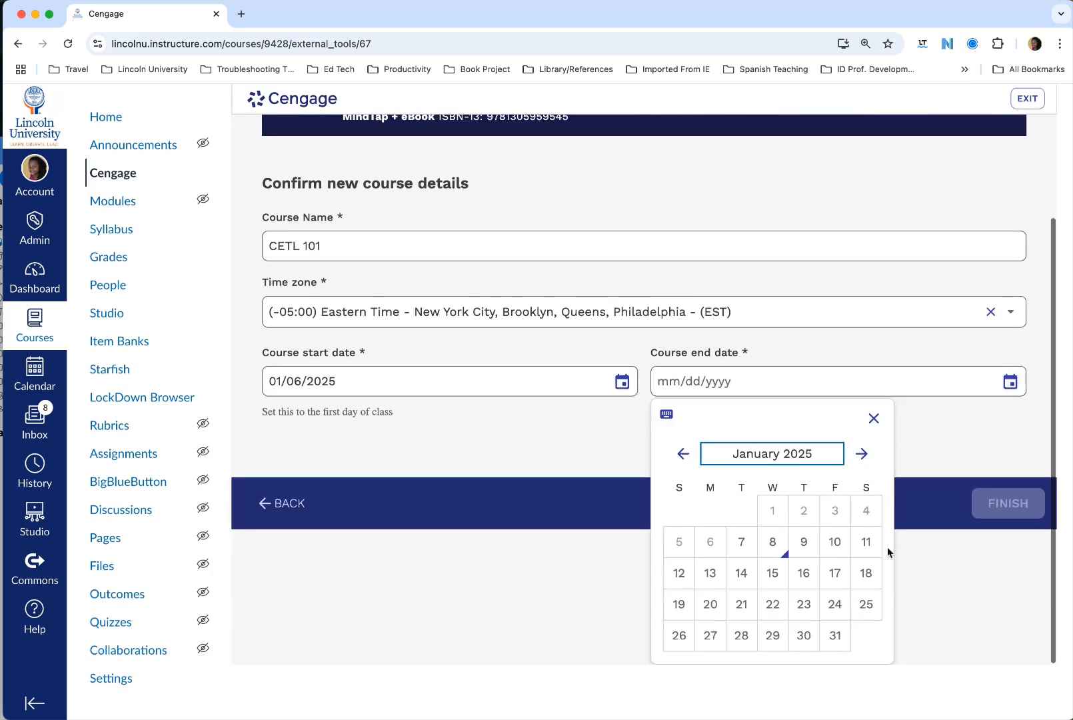
left_click(862, 454)
left_click(863, 454)
left_click(861, 454)
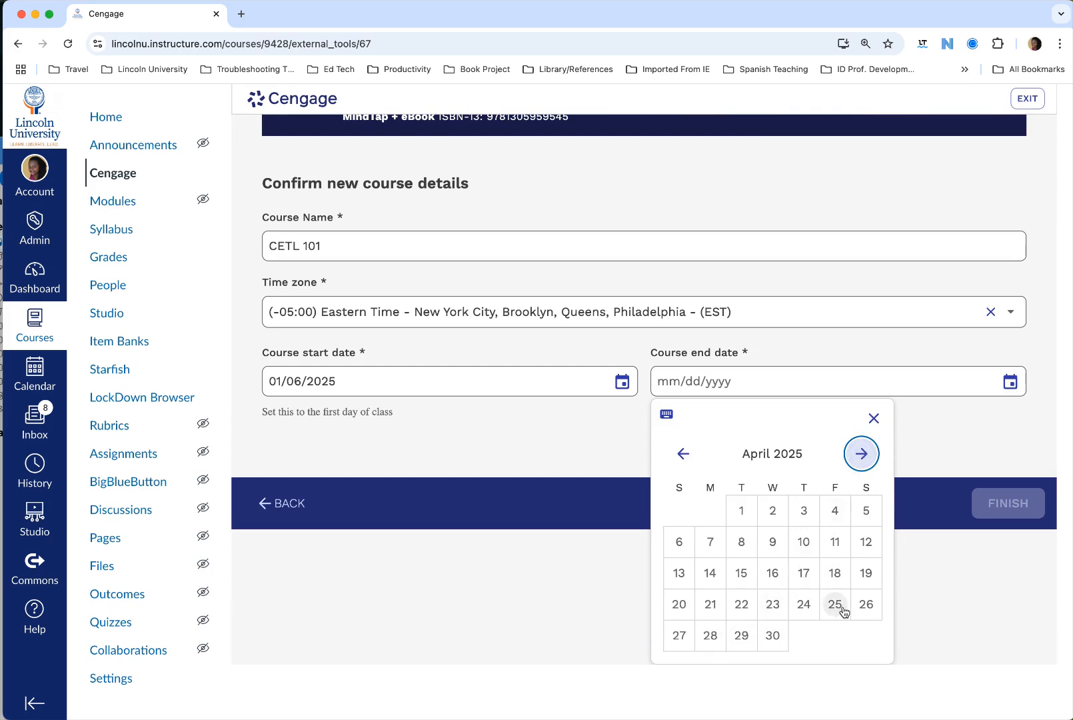
left_click(864, 605)
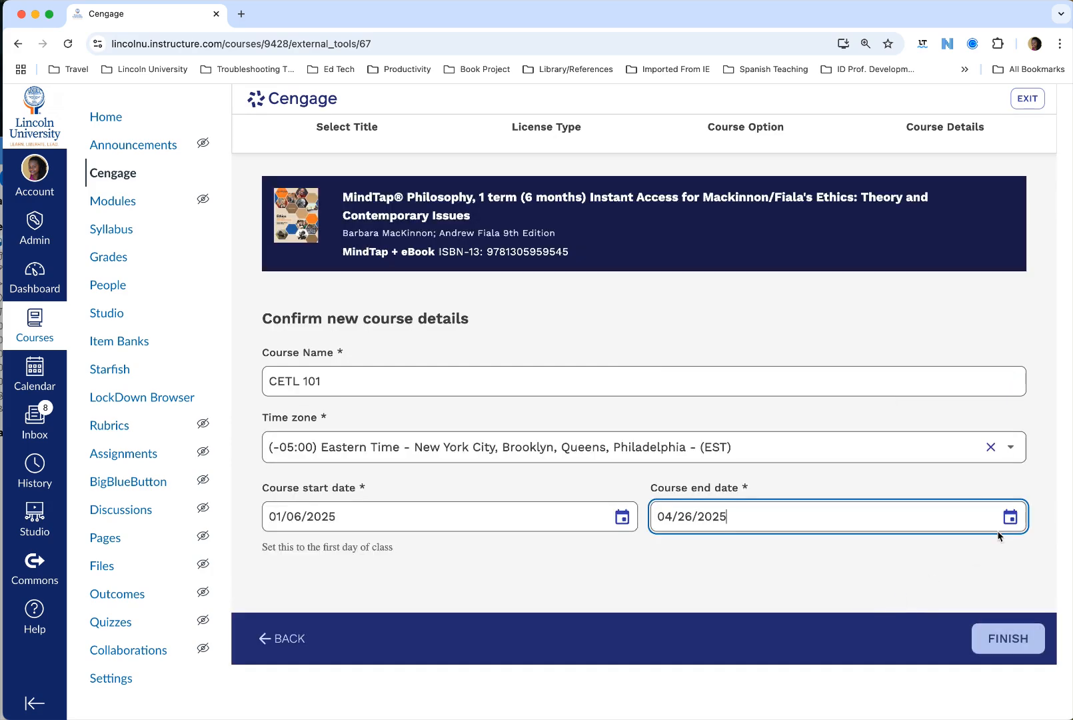
left_click(1008, 639)
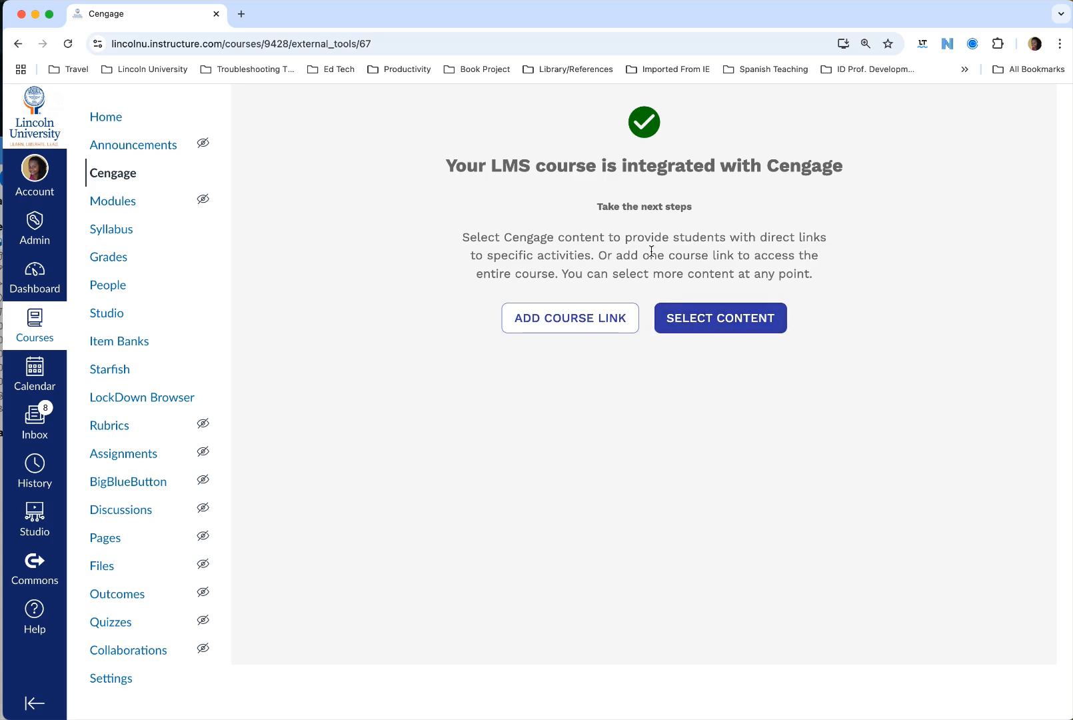
Open the Cengage content selection for the integrated course and collapse the CETL 101 chapter list.
left_click(694, 324)
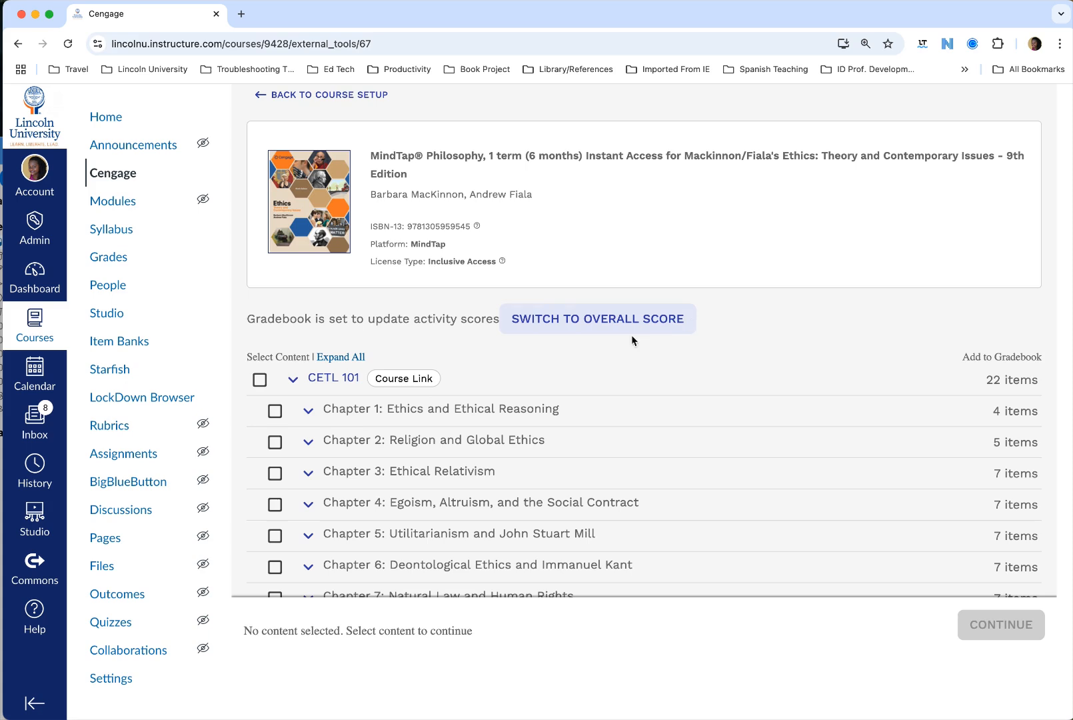
scroll(396, 384, "down", 2)
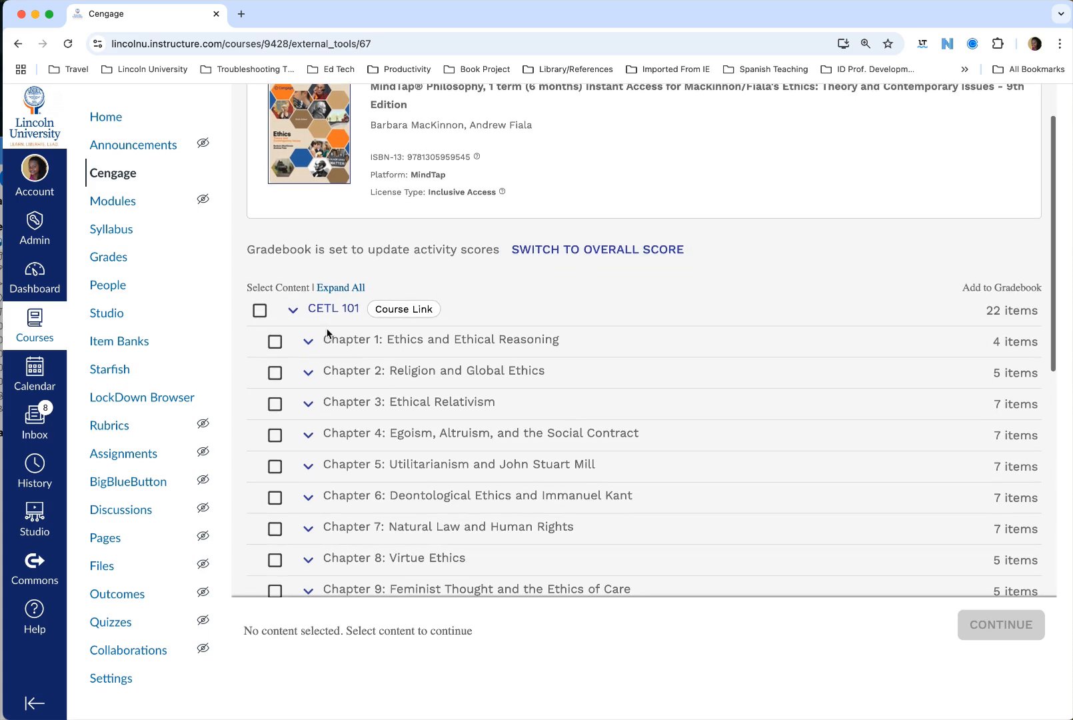
left_click(290, 312)
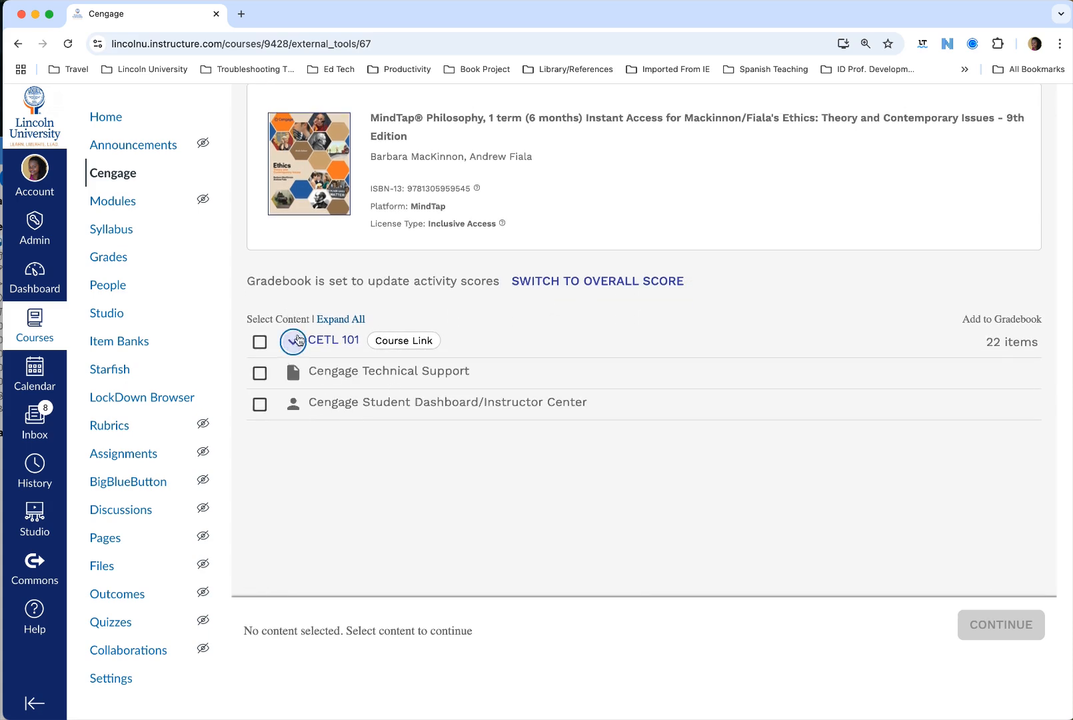
Select the Chapter 1 reading, Aplia Assignments, Chapter Quiz and Film Activities from the CETL 101 content, adding the three activities to the gradebook.
left_click(291, 339)
left_click(307, 342)
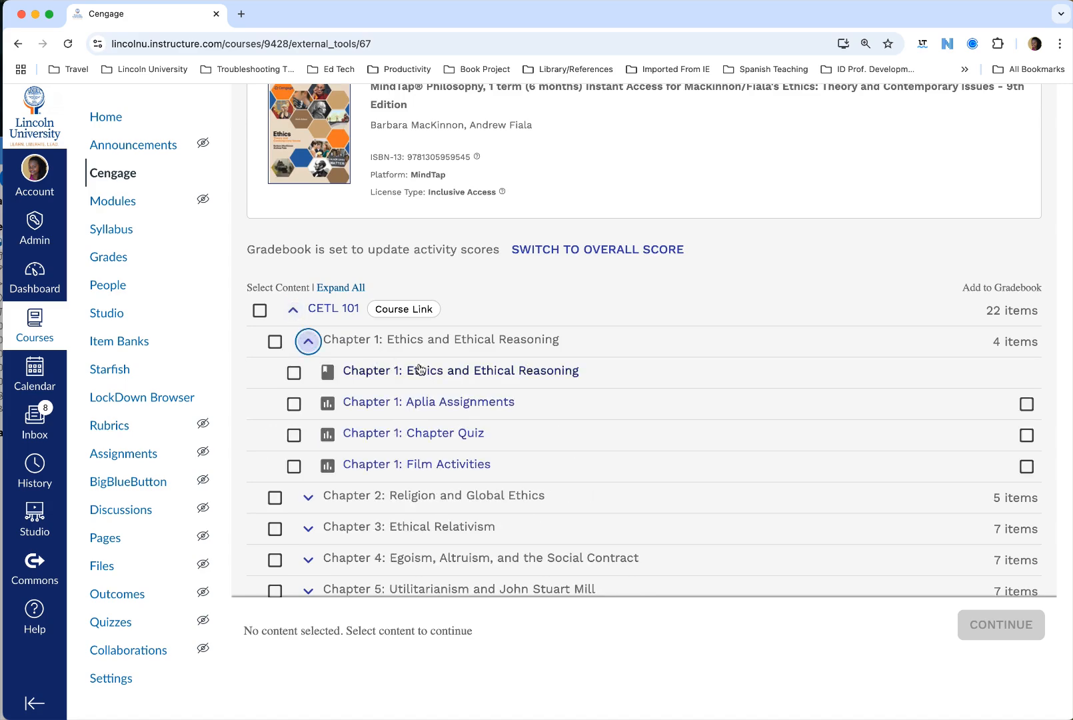
scroll(358, 363, "down", 2)
left_click(290, 307)
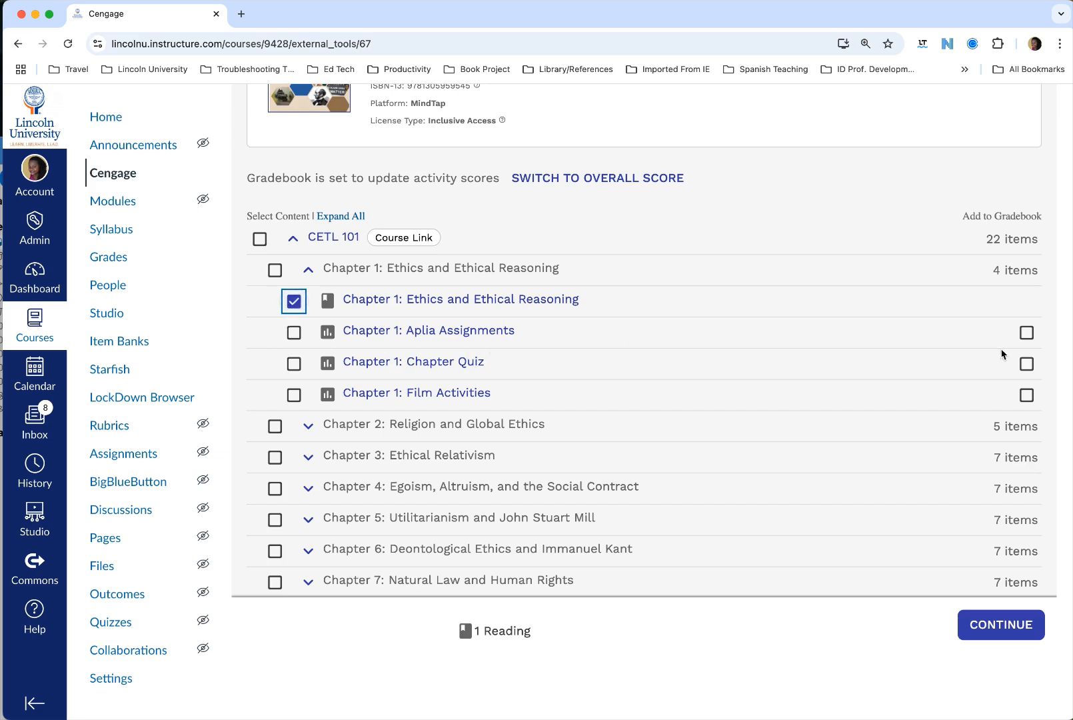
left_click(294, 333)
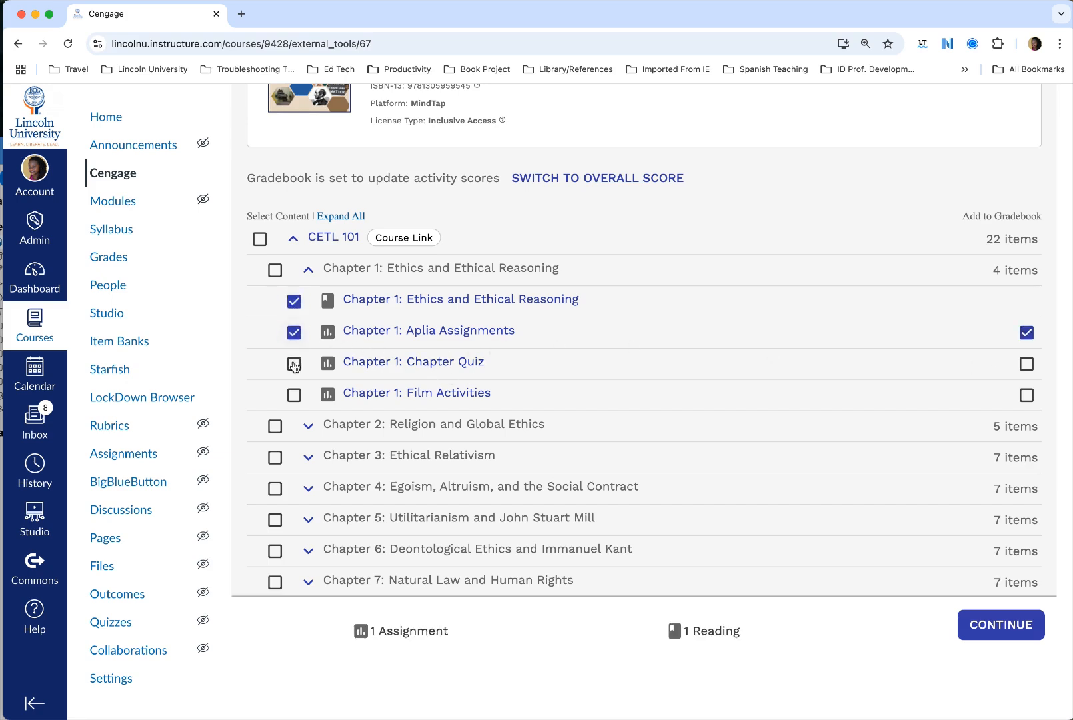
left_click(293, 364)
left_click(295, 399)
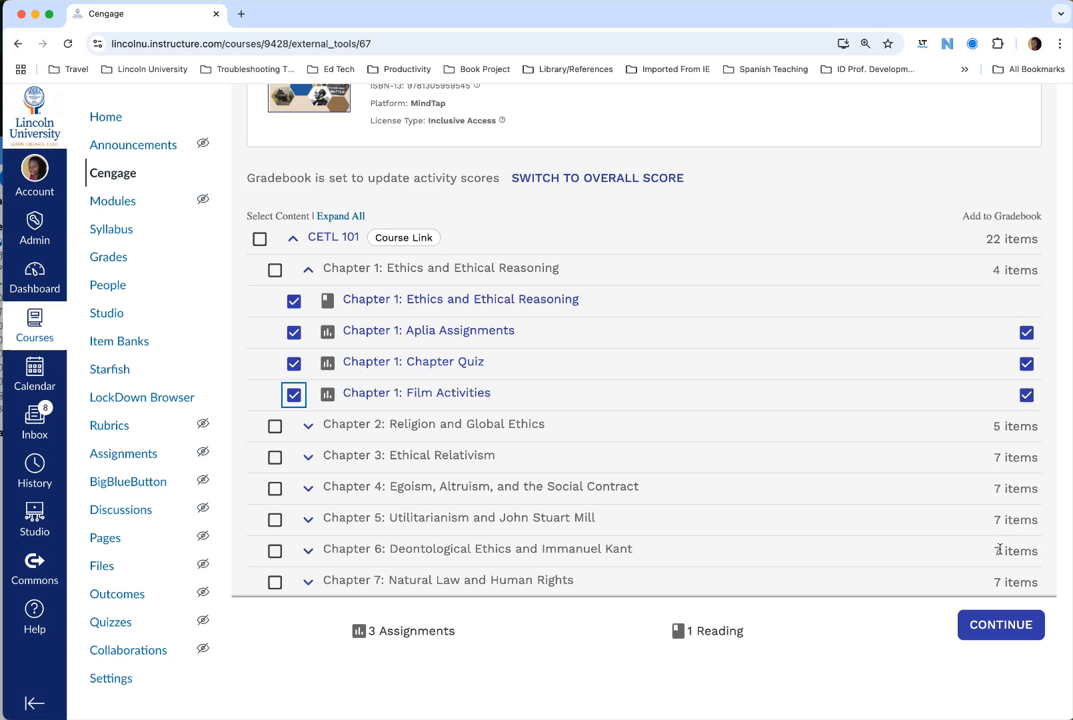
Import the selected Chapter 1 content into the Canvas course and close the import dialog.
left_click(1001, 627)
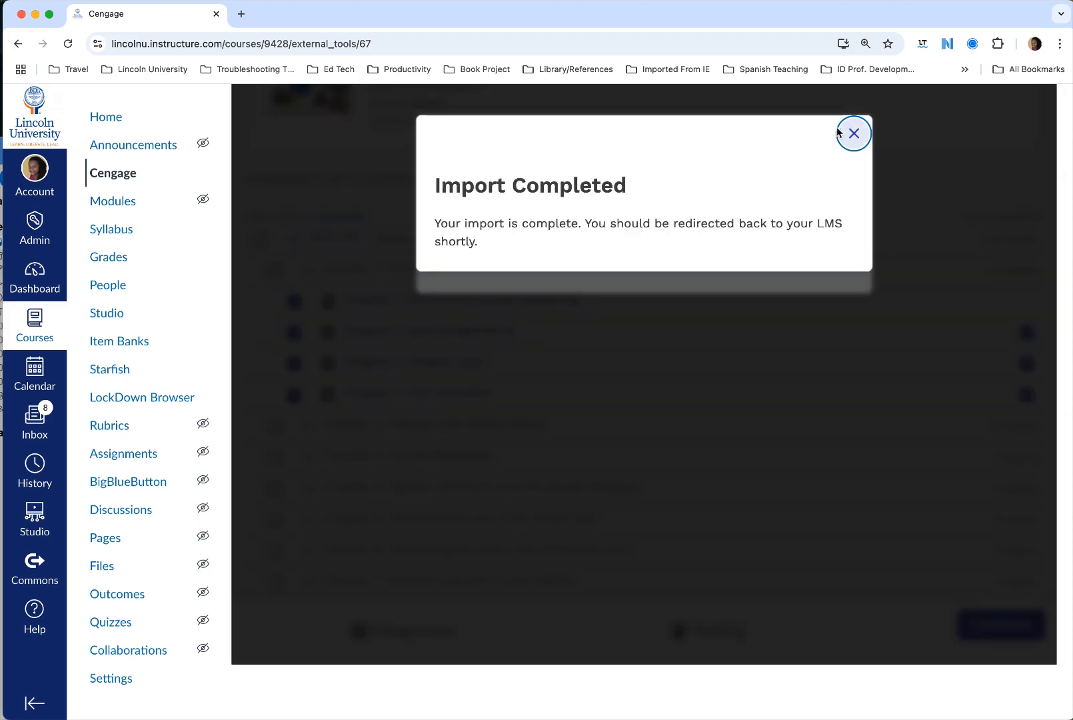
left_click(852, 135)
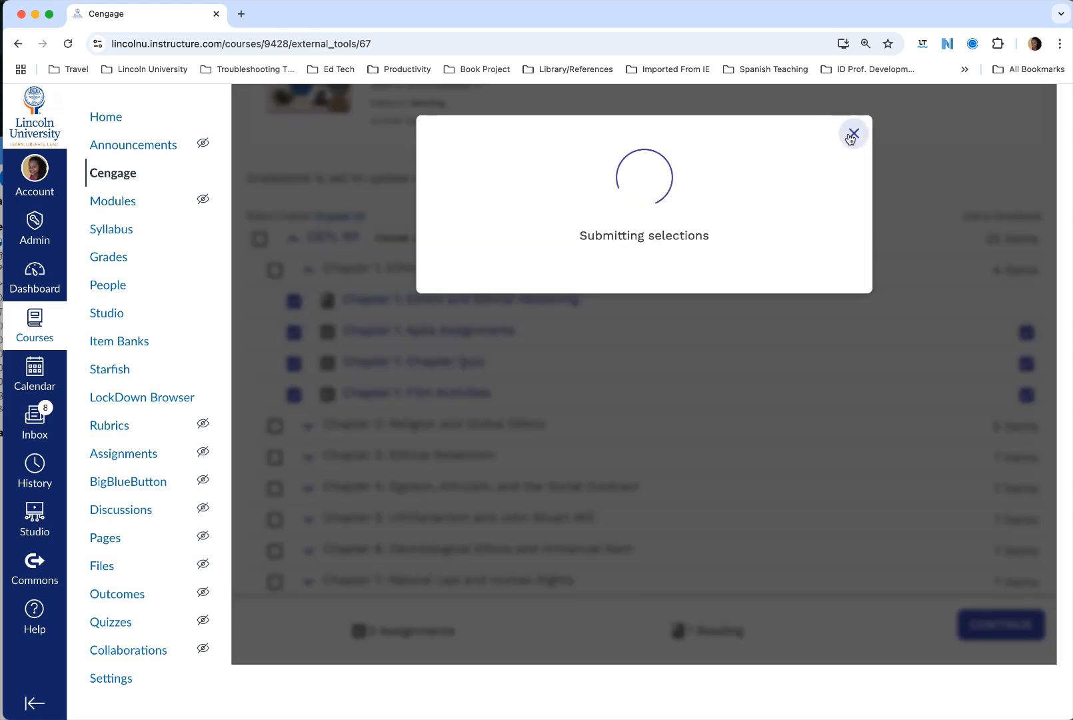
left_click(851, 135)
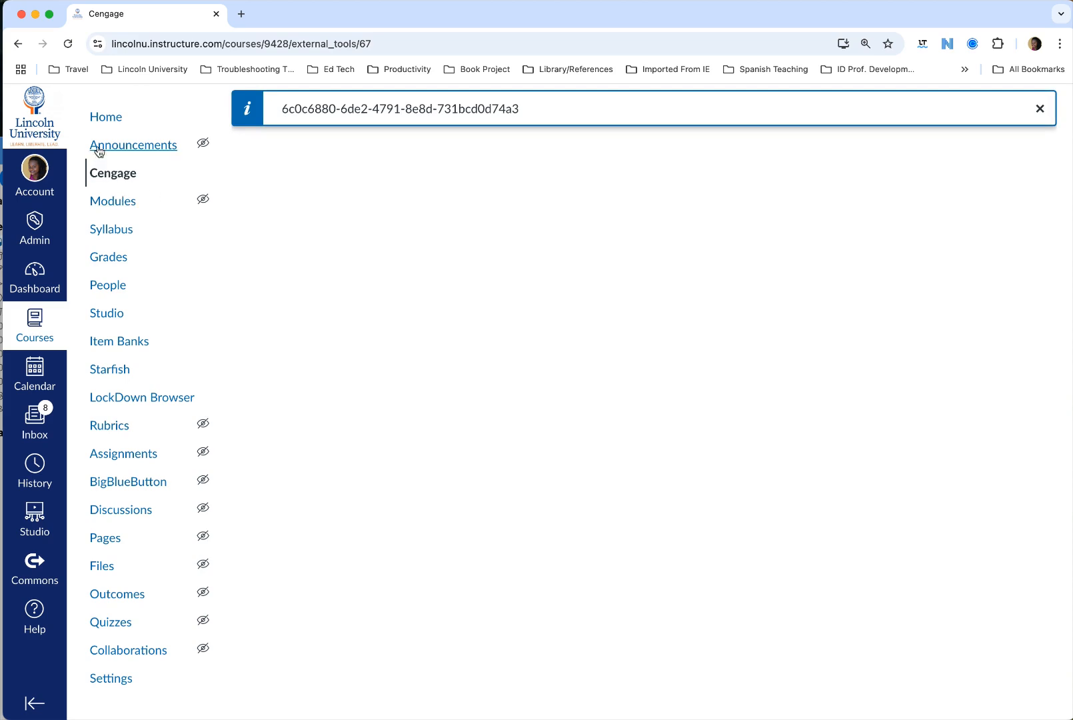
Examine the imported Cengage items in the MacKinnon Ethics Mindtap module on the course home page.
left_click(105, 124)
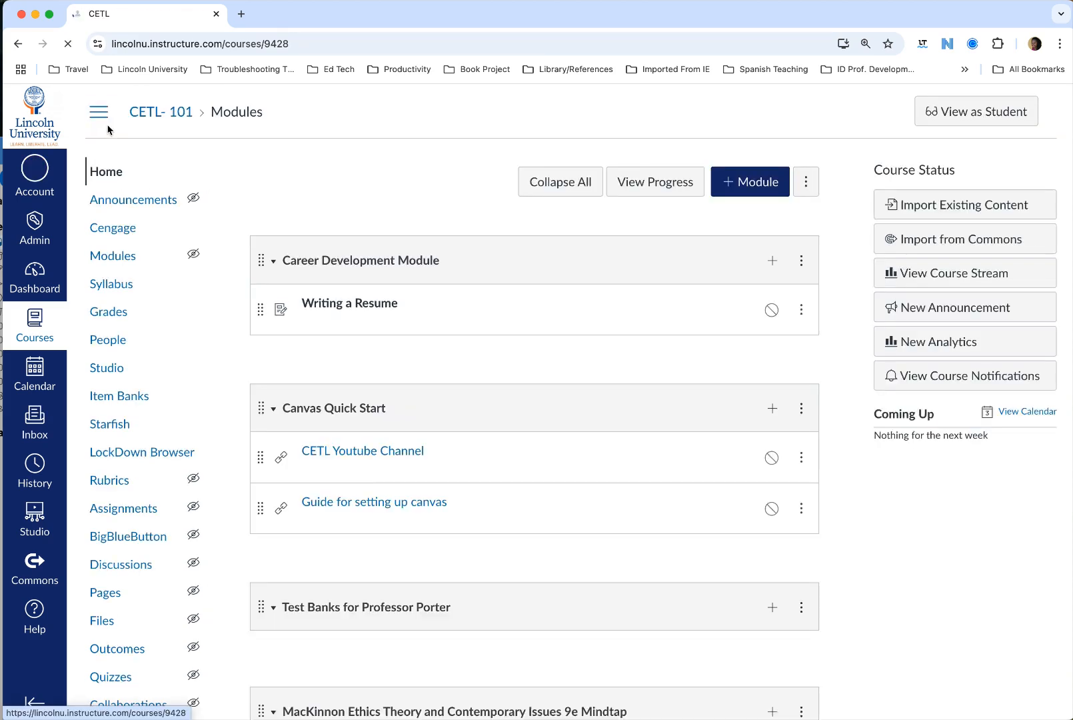
scroll(566, 457, "down", 5)
scroll(566, 455, "down", 5)
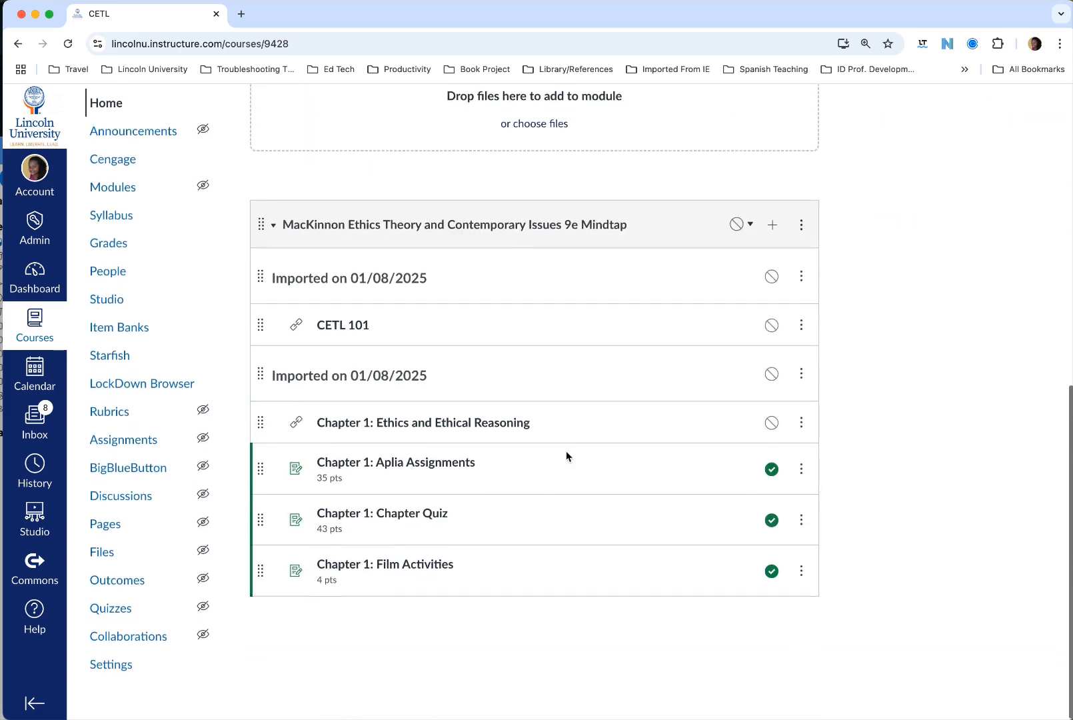
scroll(402, 411, "up", 3)
scroll(402, 411, "down", 3)
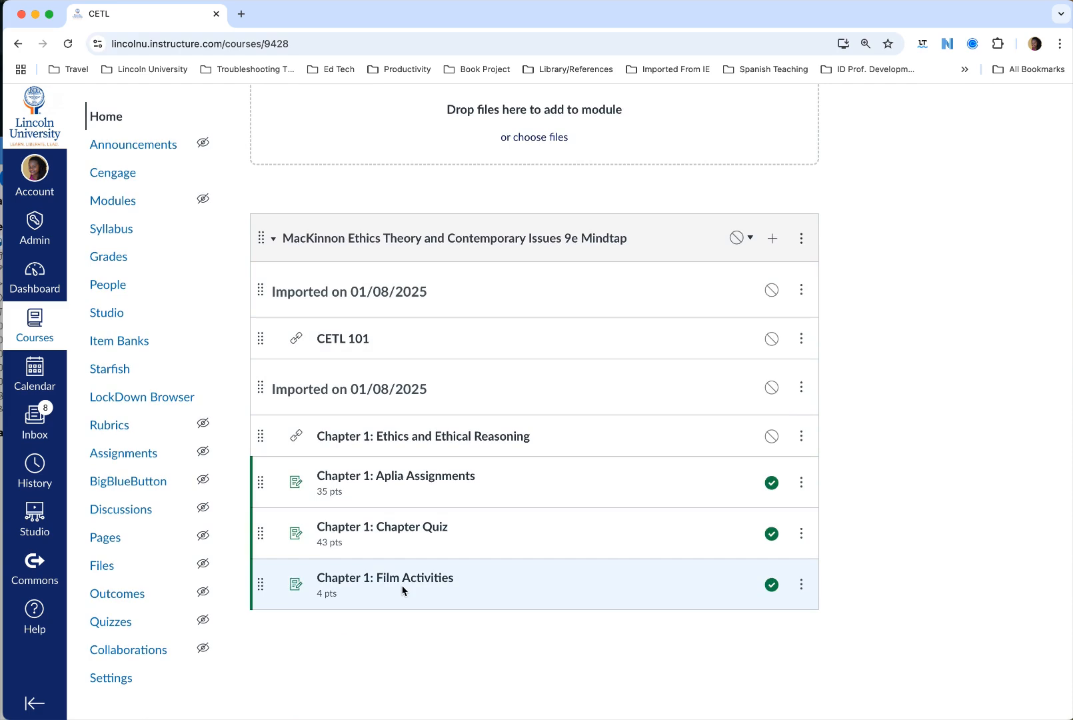
scroll(279, 443, "up", 2)
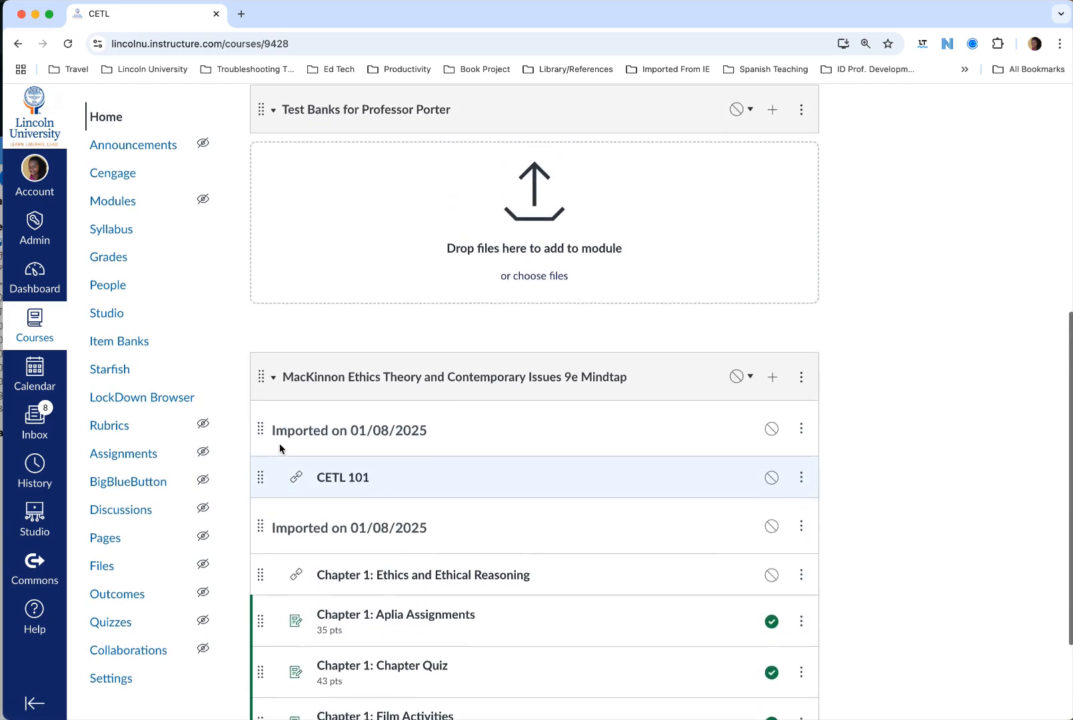
scroll(280, 443, "down", 1)
Add a new course module named "Chapter 1:".
scroll(690, 393, "up", 7)
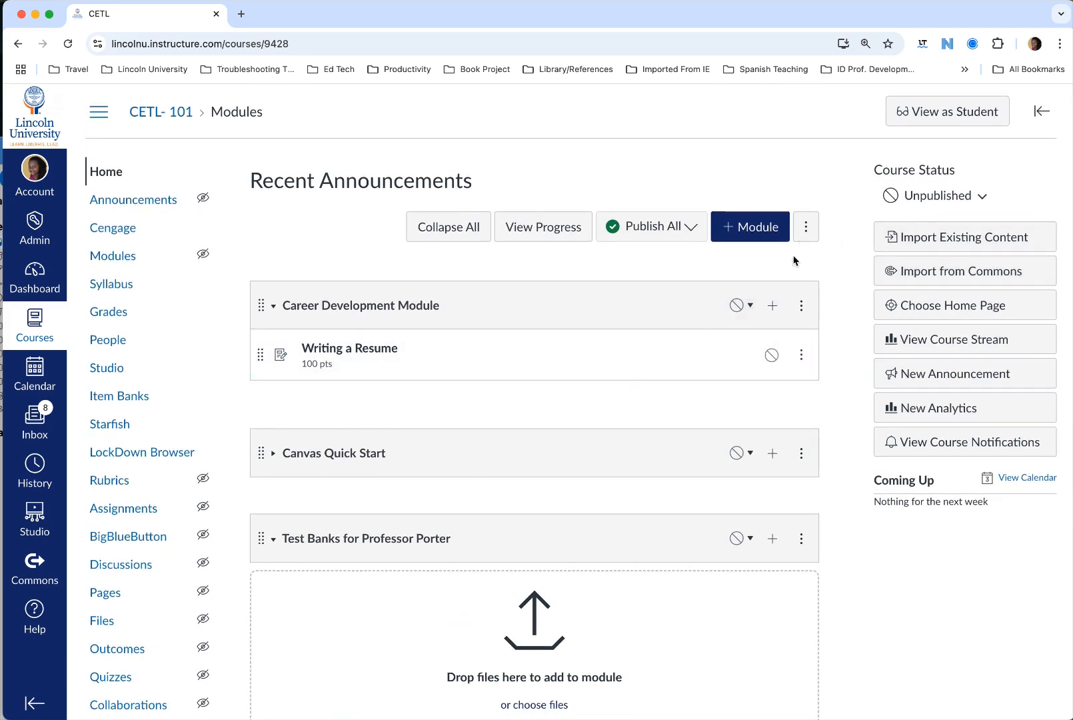
left_click(755, 230)
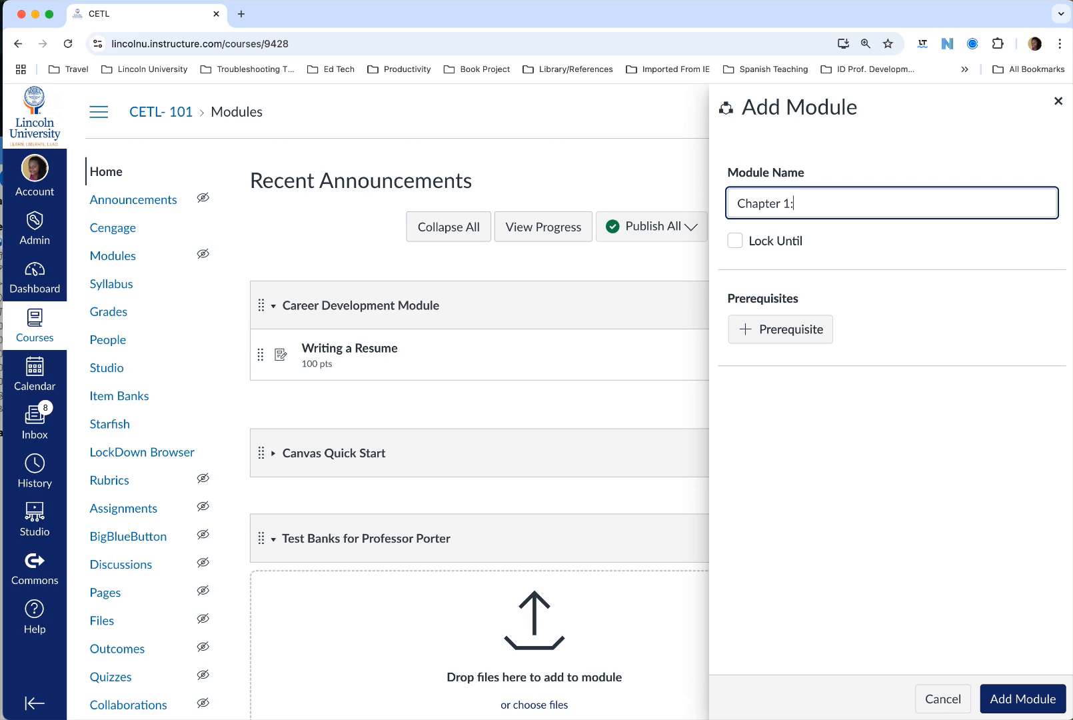
left_click(1023, 698)
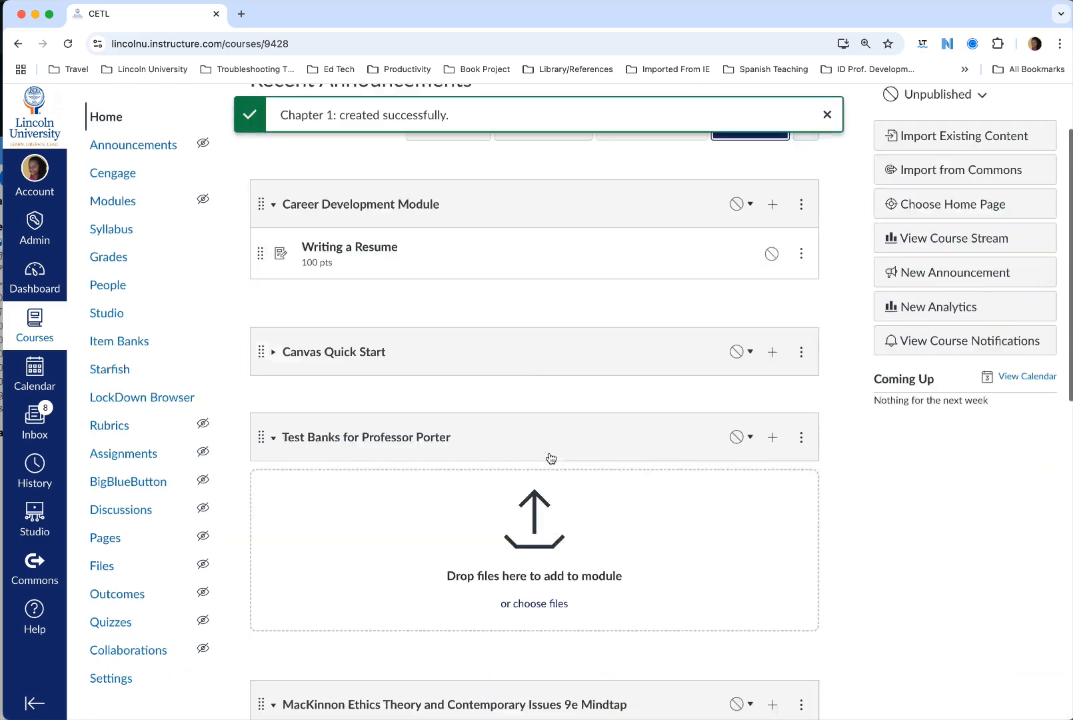
Move the CETL 101 link from the MacKinnon Ethics Mindtap module into the "Chapter 1:" module.
scroll(550, 457, "up", 5)
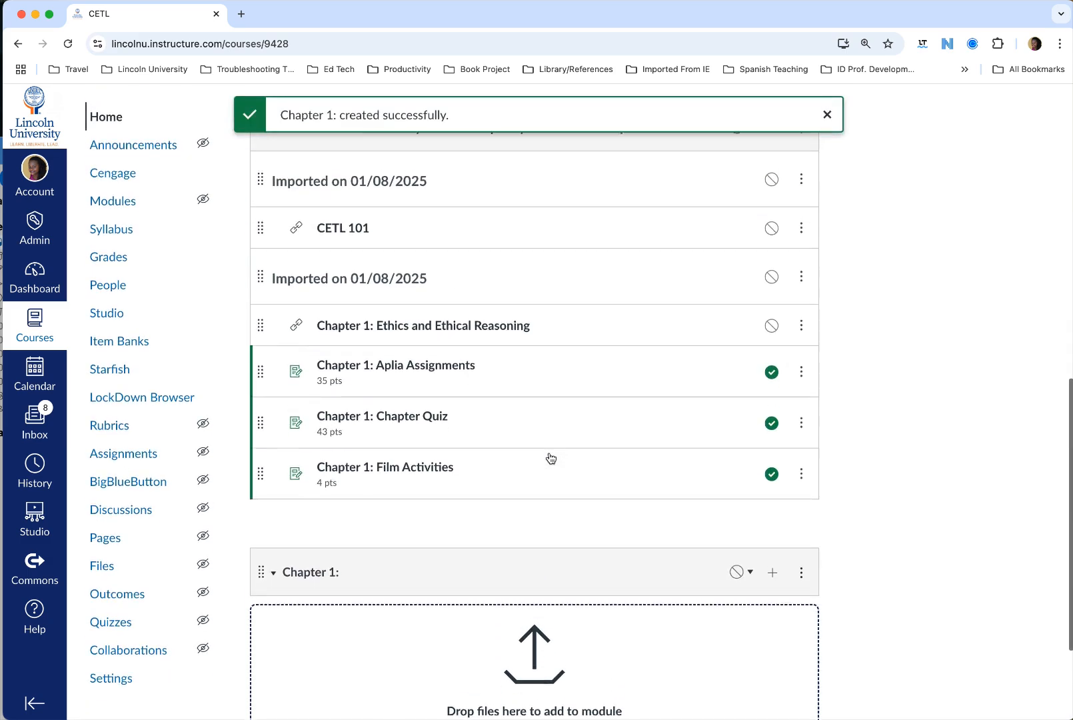
scroll(551, 457, "up", 1)
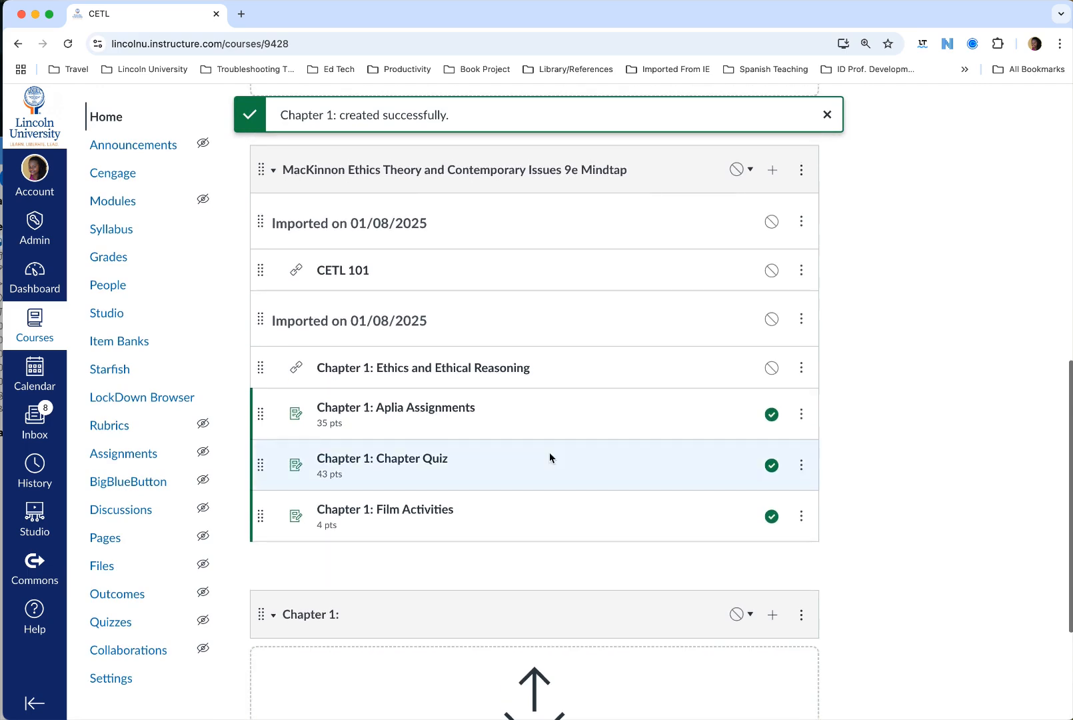
scroll(550, 457, "up", 2)
scroll(551, 457, "down", 2)
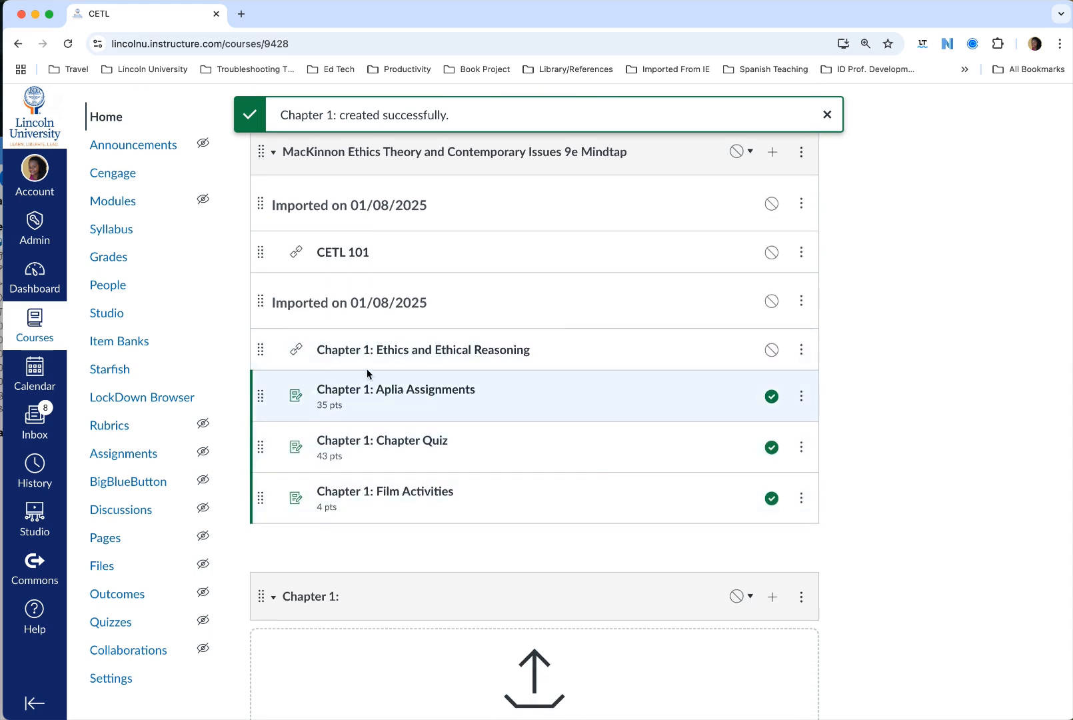
scroll(369, 364, "down", 2)
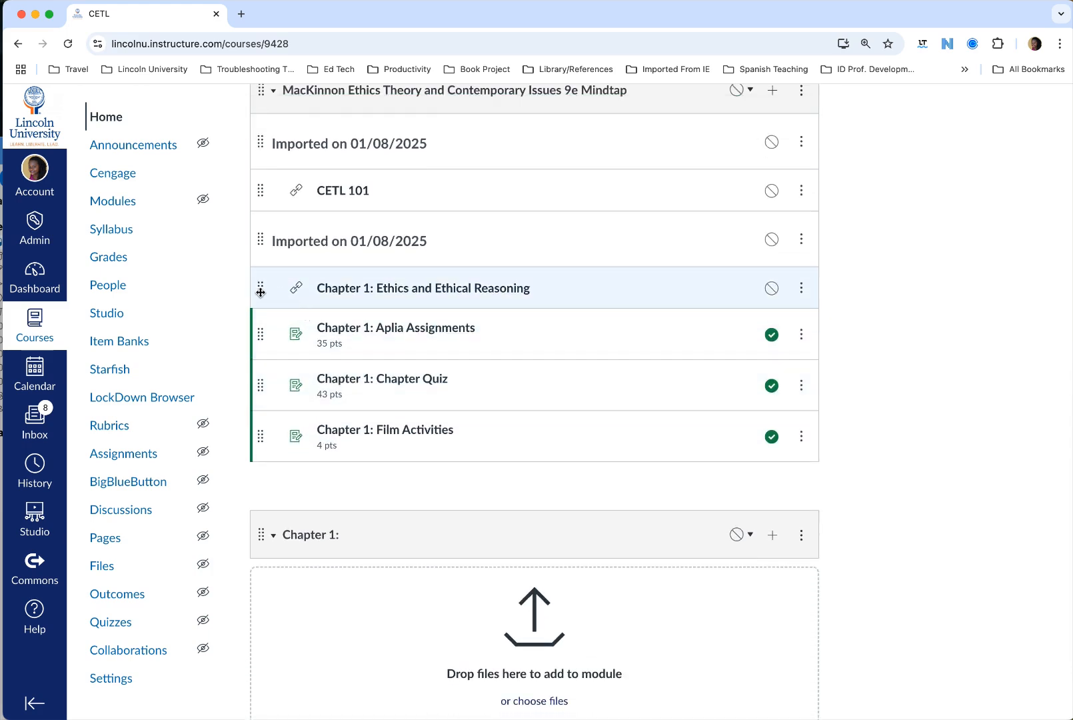
left_click_drag(261, 191, 246, 536)
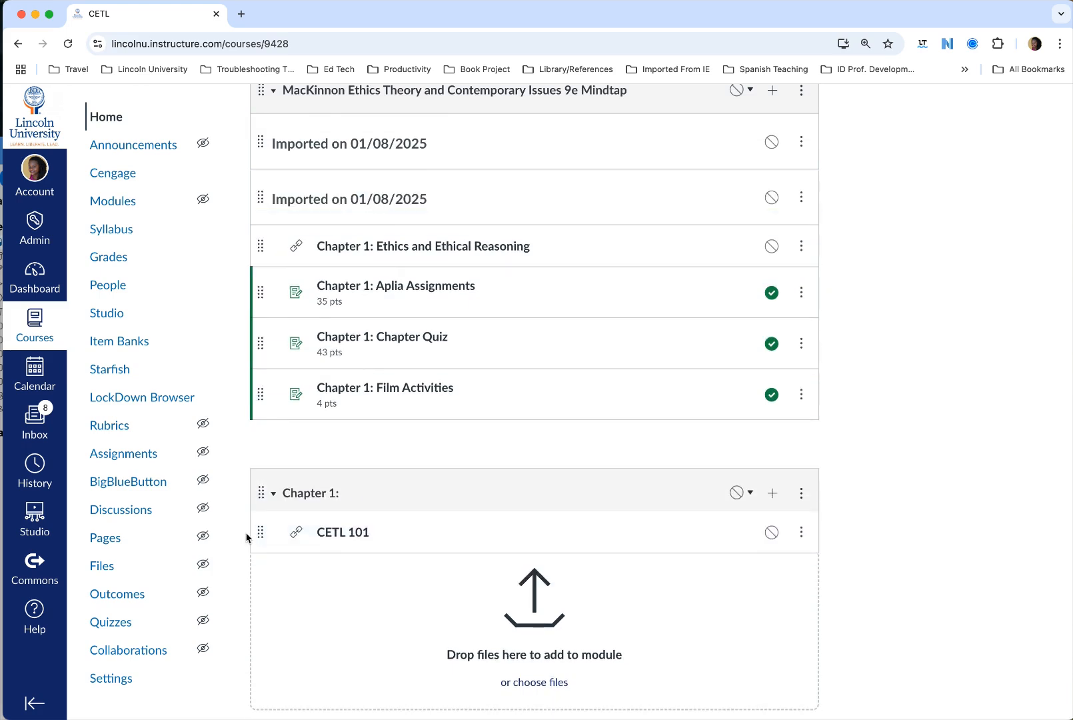
Rename the CETL 101 link in the "Chapter 1:" module to "Textbook Link CETL 101".
left_click(801, 537)
left_click(786, 580)
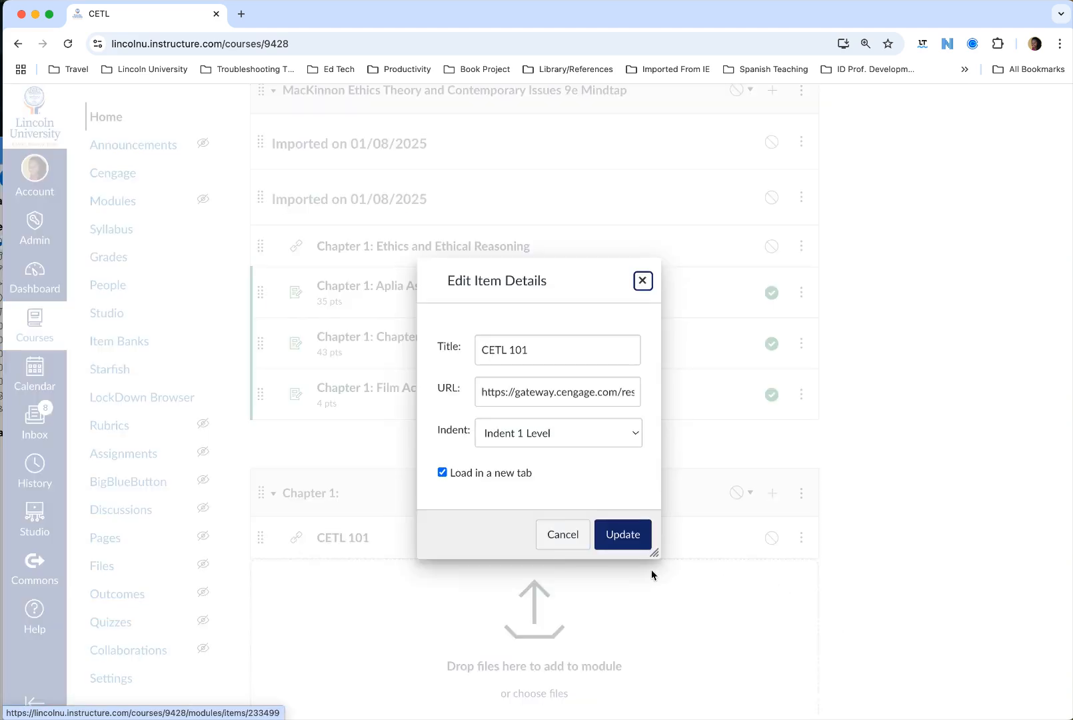
left_click(481, 350)
type("Textbook L")
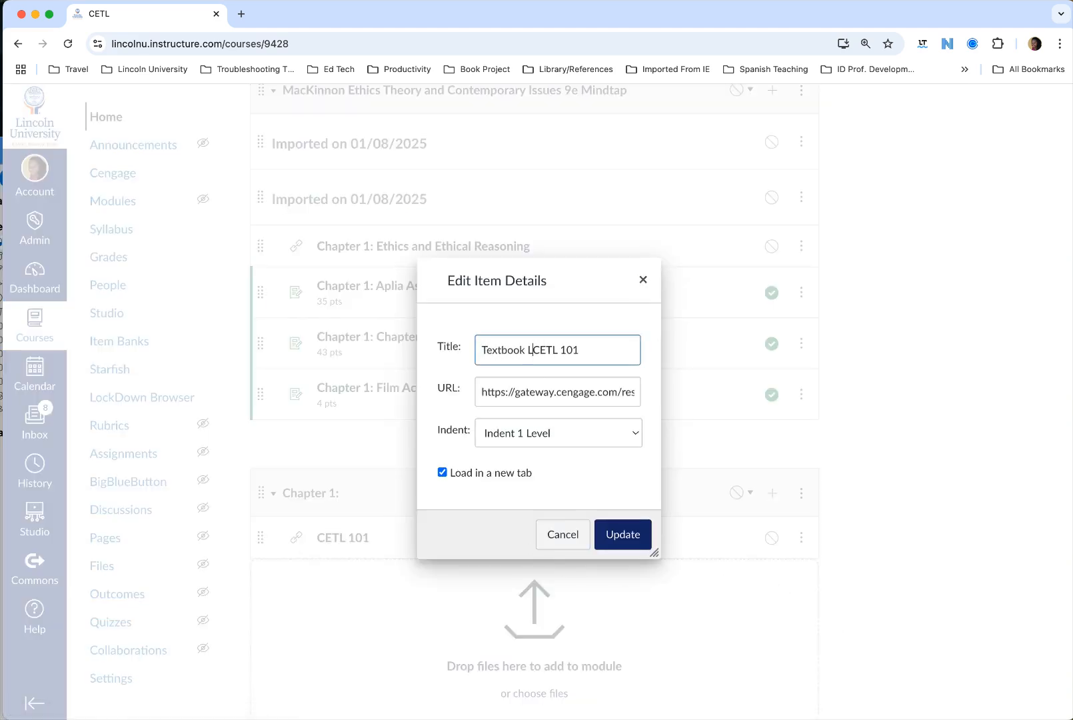
type("ink")
left_click(622, 534)
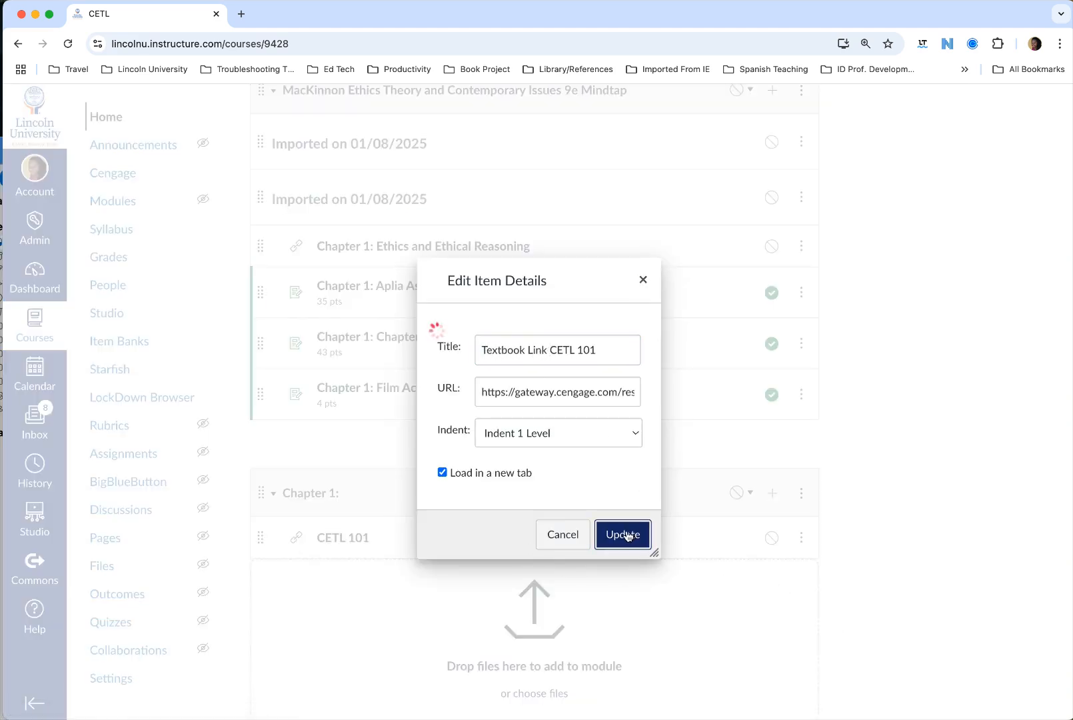
Move the Chapter 1 reading, Aplia Assignments, Chapter Quiz and Film Activities into the "Chapter 1:" module and publish the module with all items.
scroll(576, 421, "up", 2)
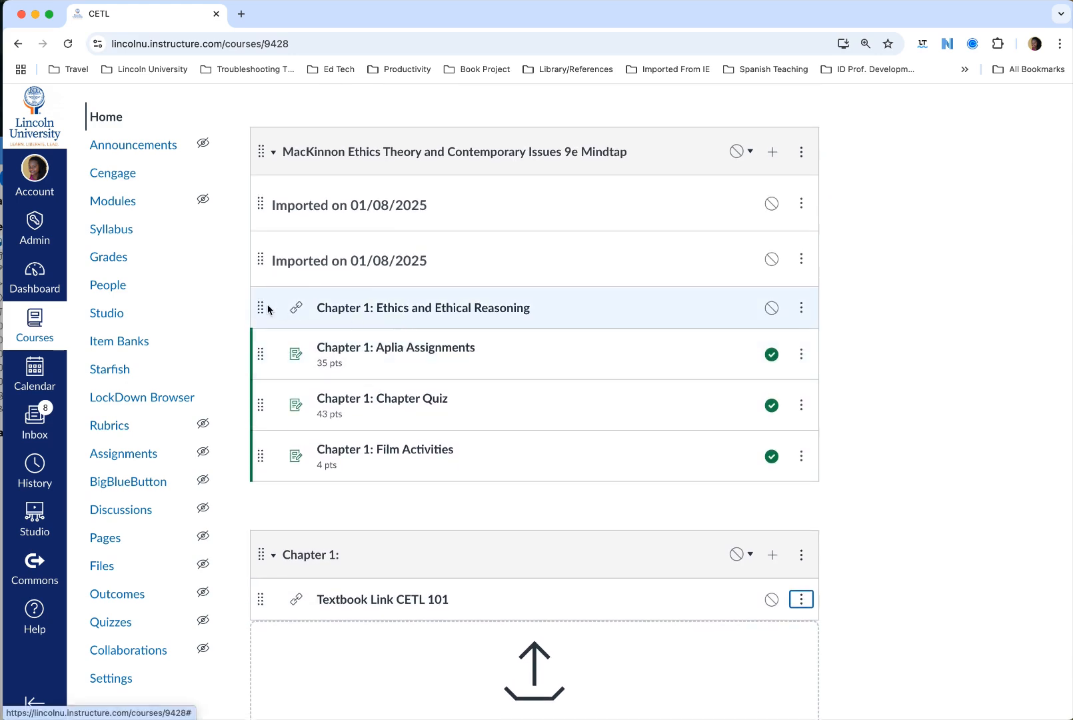
left_click_drag(262, 307, 290, 603)
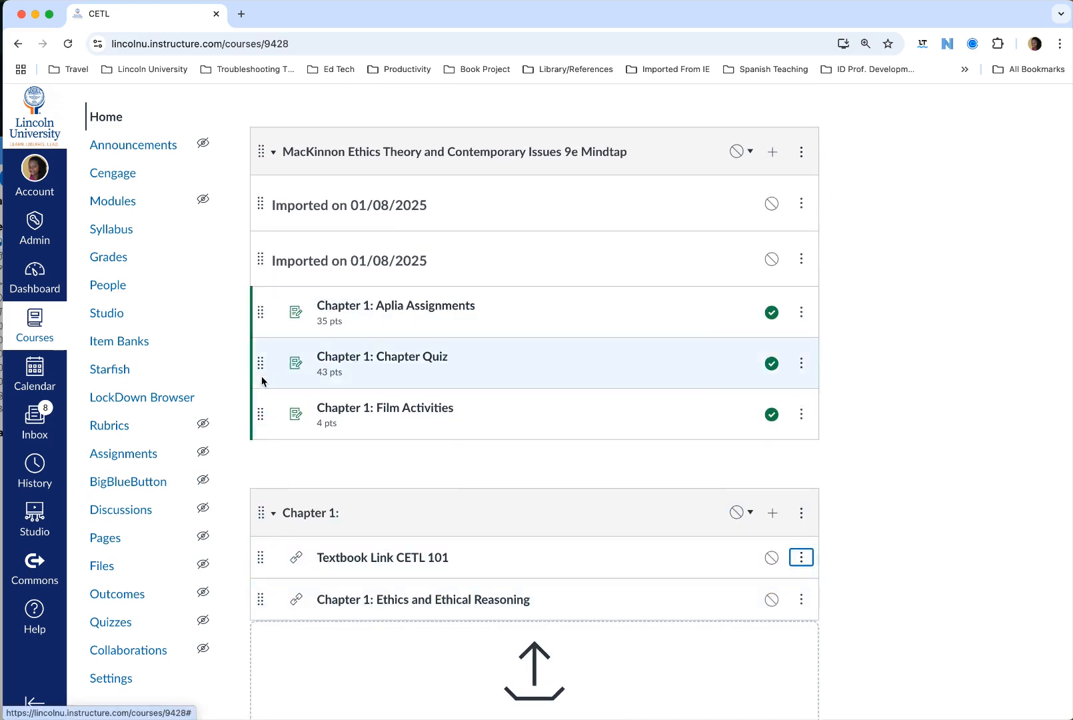
left_click_drag(263, 312, 280, 602)
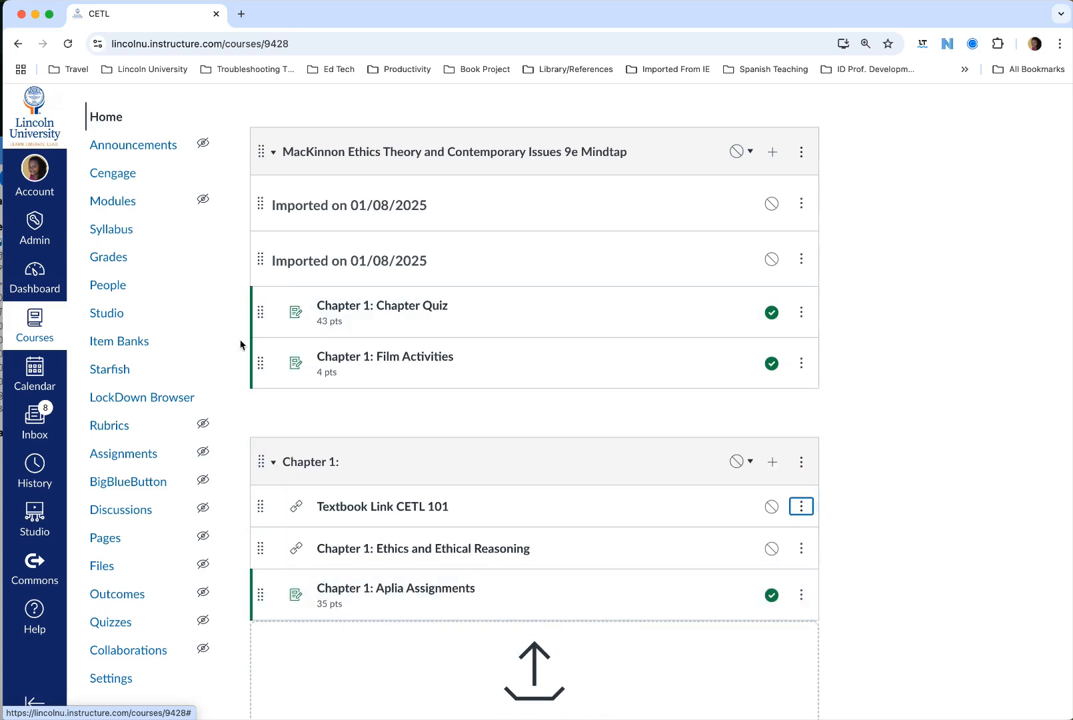
left_click_drag(261, 312, 272, 611)
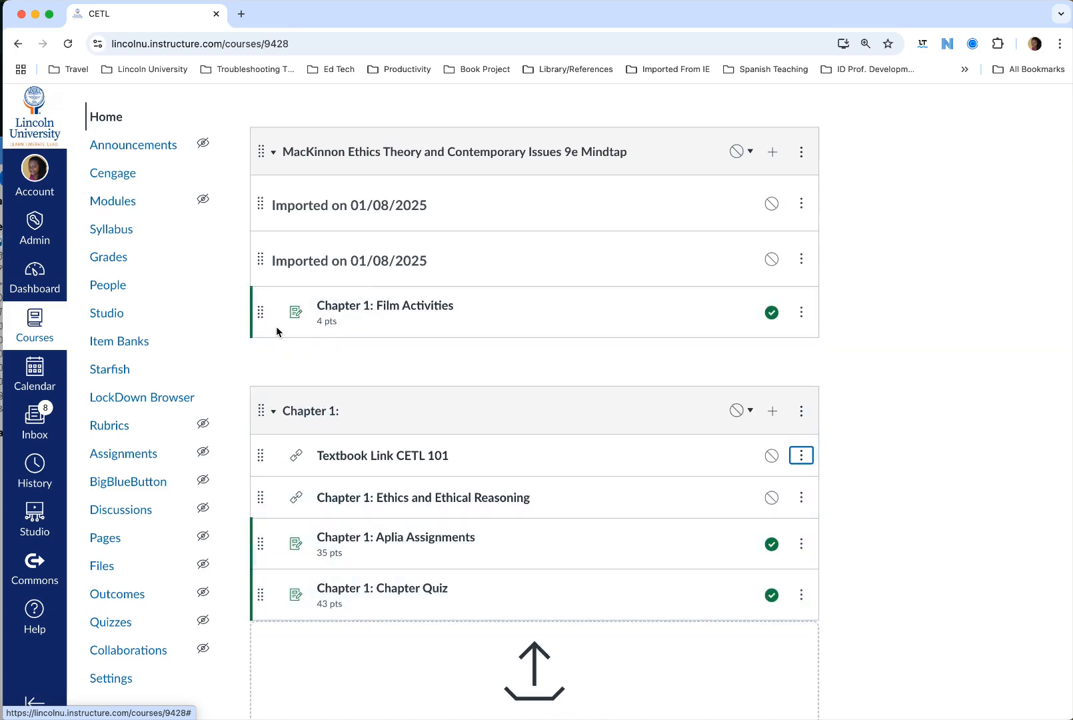
left_click_drag(254, 312, 256, 603)
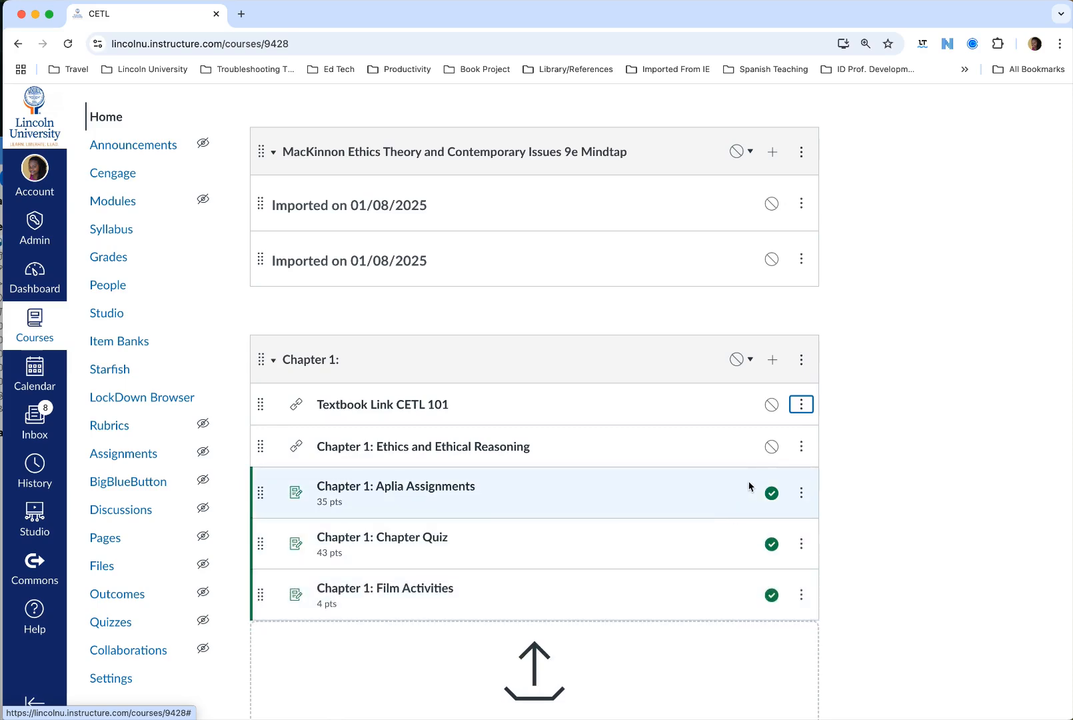
left_click(736, 363)
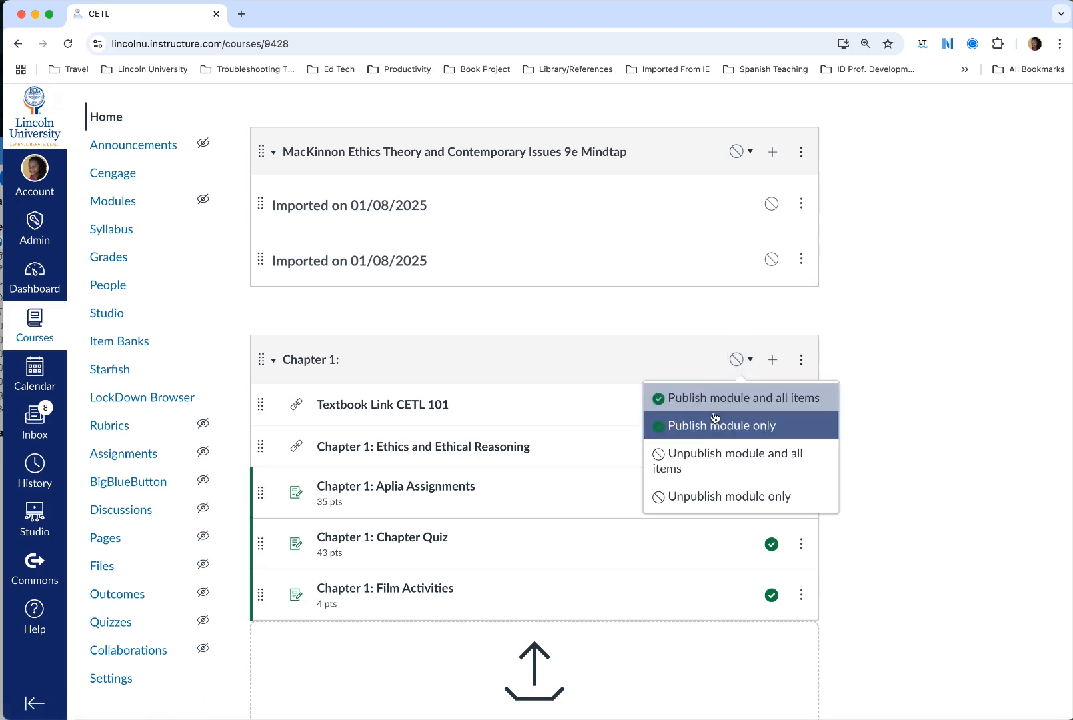
left_click(726, 396)
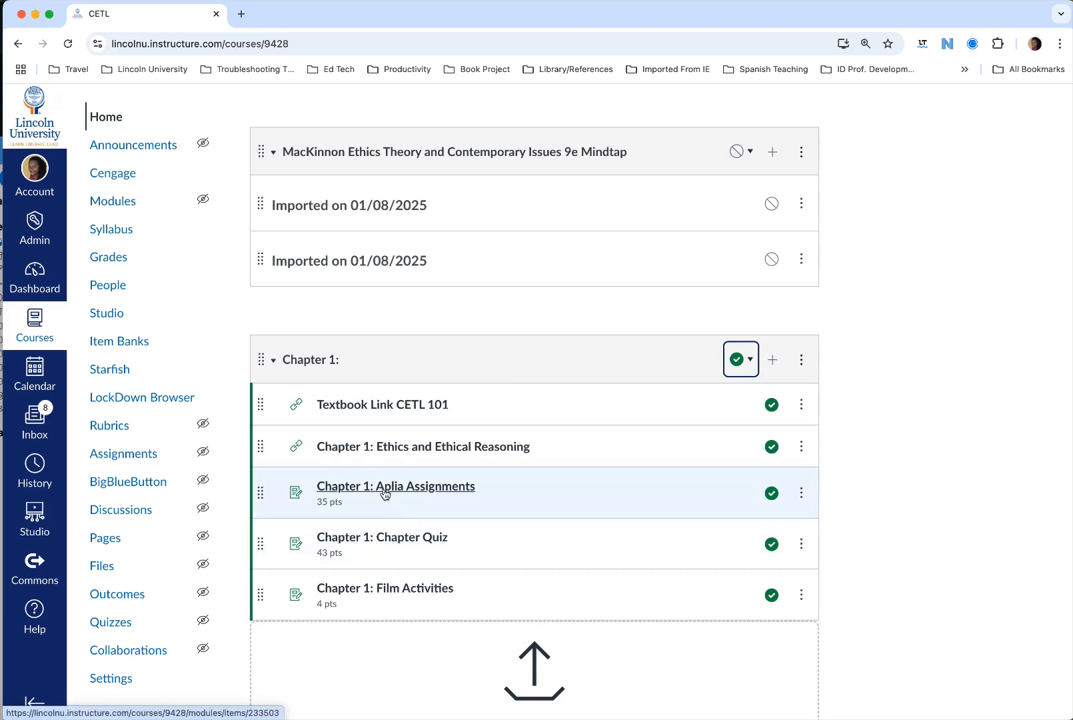
Open the Chapter 1: Aplia Assignments settings for editing and review the points, grading, submission and assign-access options.
left_click(455, 494)
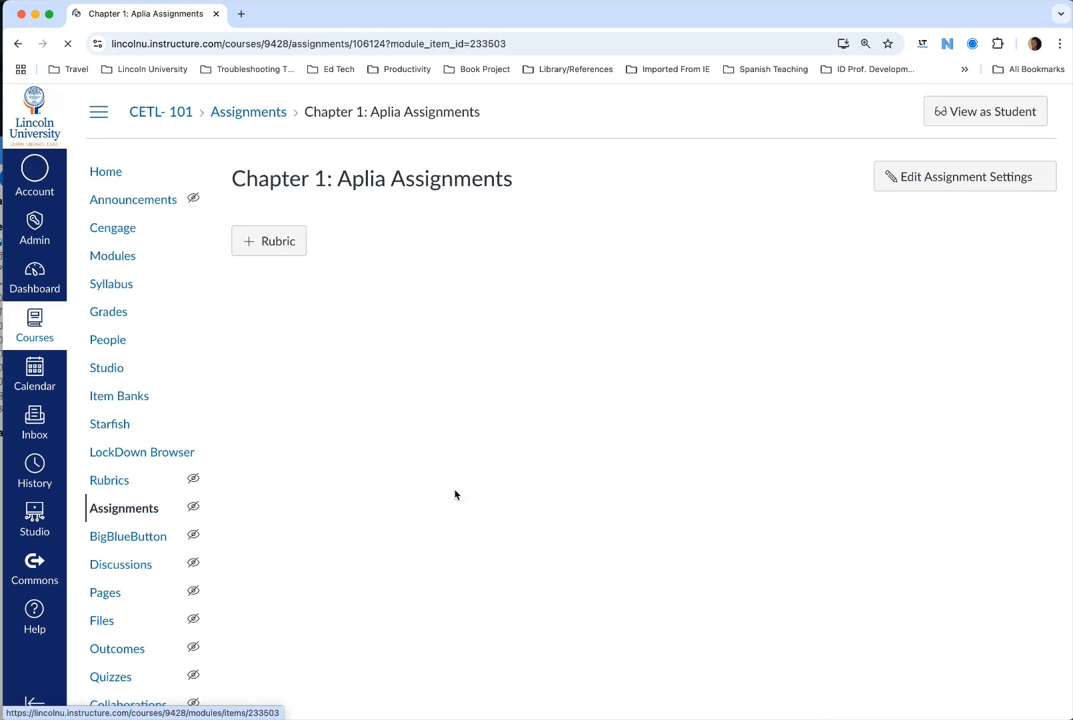
left_click(927, 181)
scroll(580, 406, "down", 10)
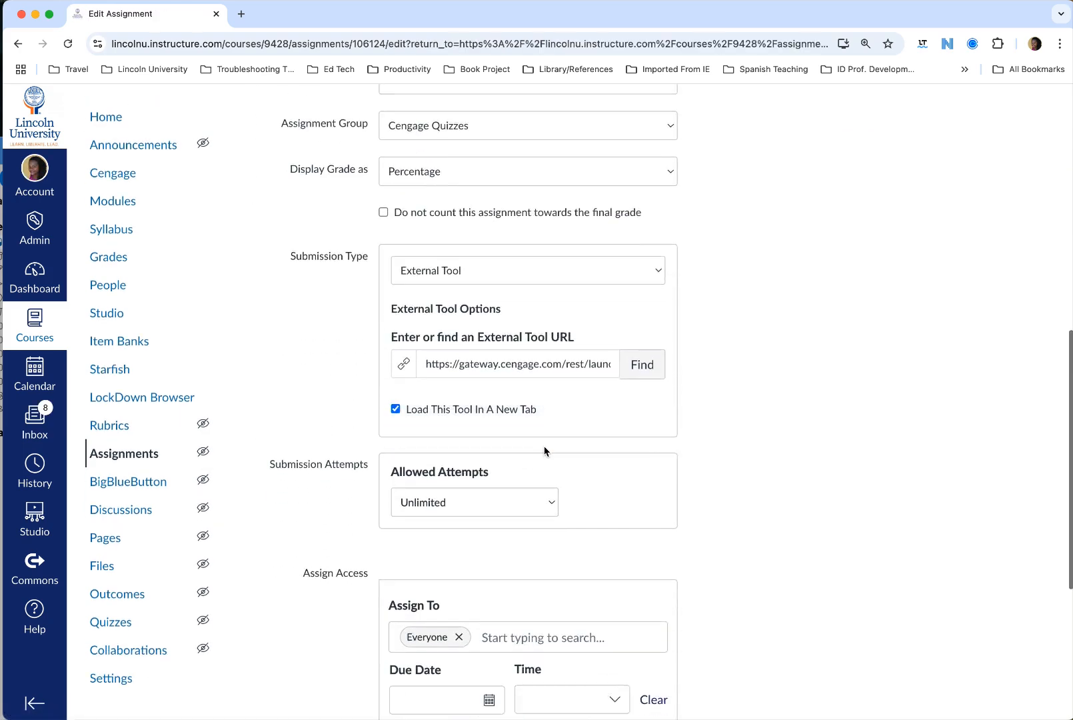
scroll(553, 453, "down", 5)
scroll(599, 520, "up", 10)
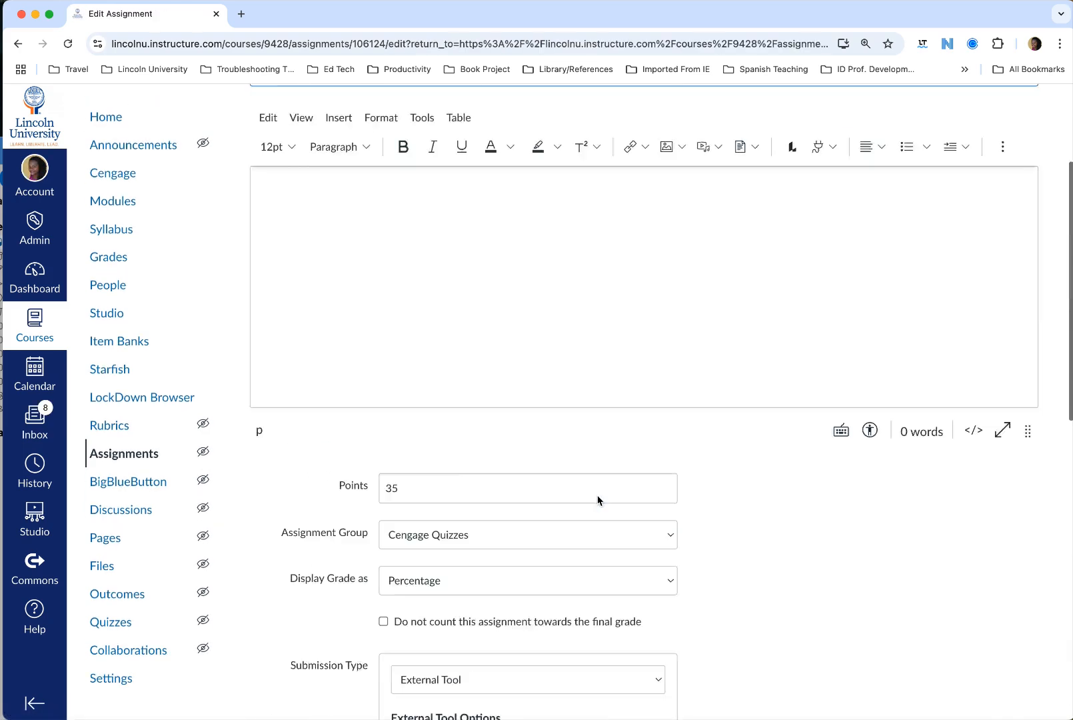
scroll(598, 500, "up", 3)
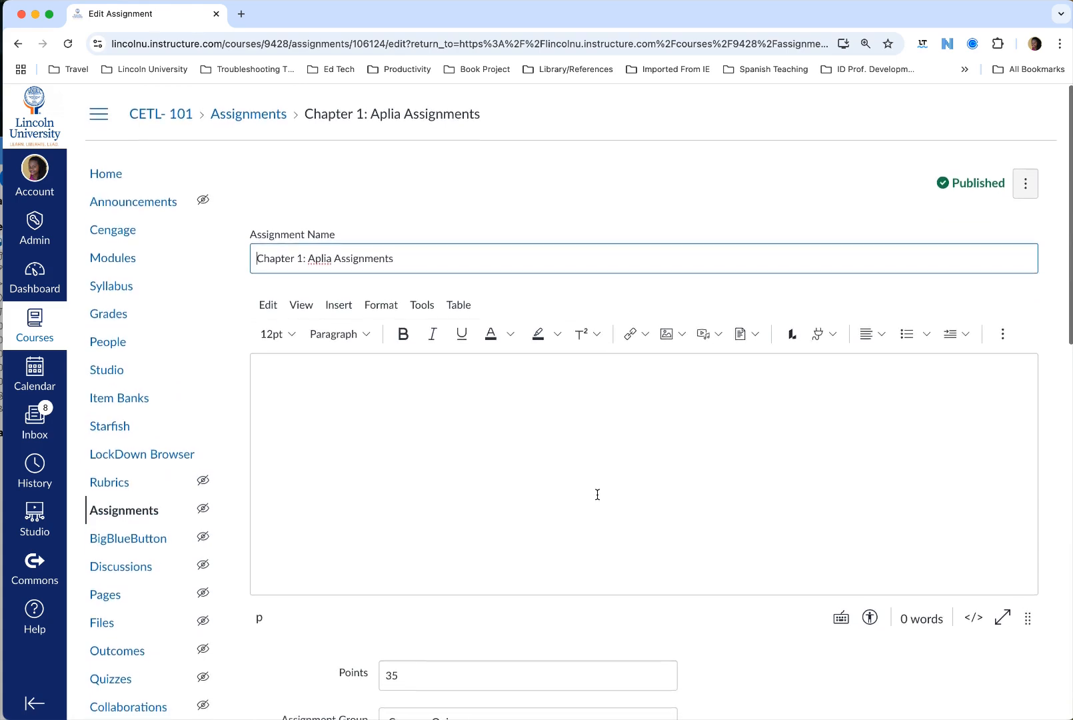
Return to the Cengage tool and reopen the content selection for the integrated MindTap course.
left_click(122, 233)
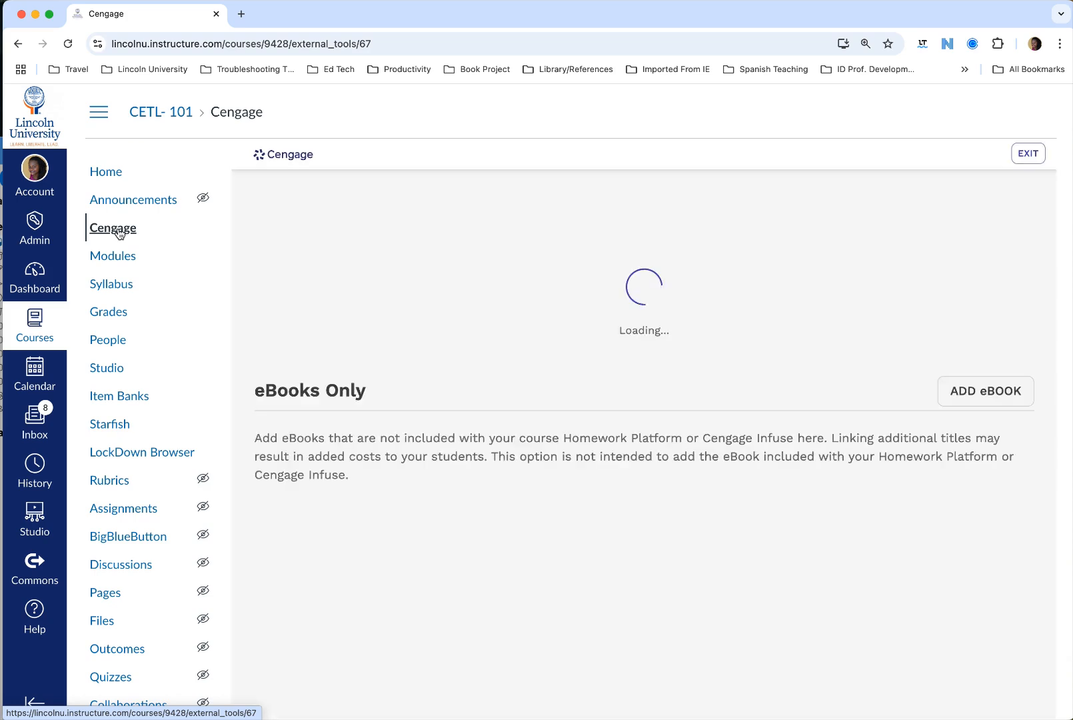
left_click(919, 331)
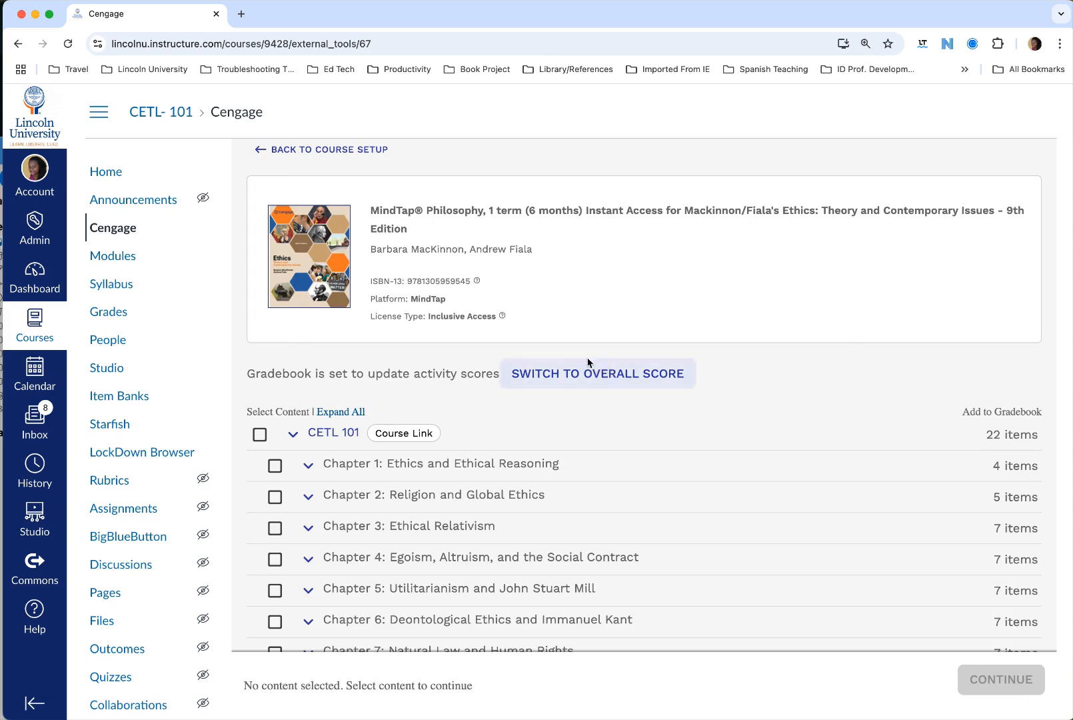
Open the CETL 101 MindTap course, skip the guided setup and close the book information window.
left_click(342, 434)
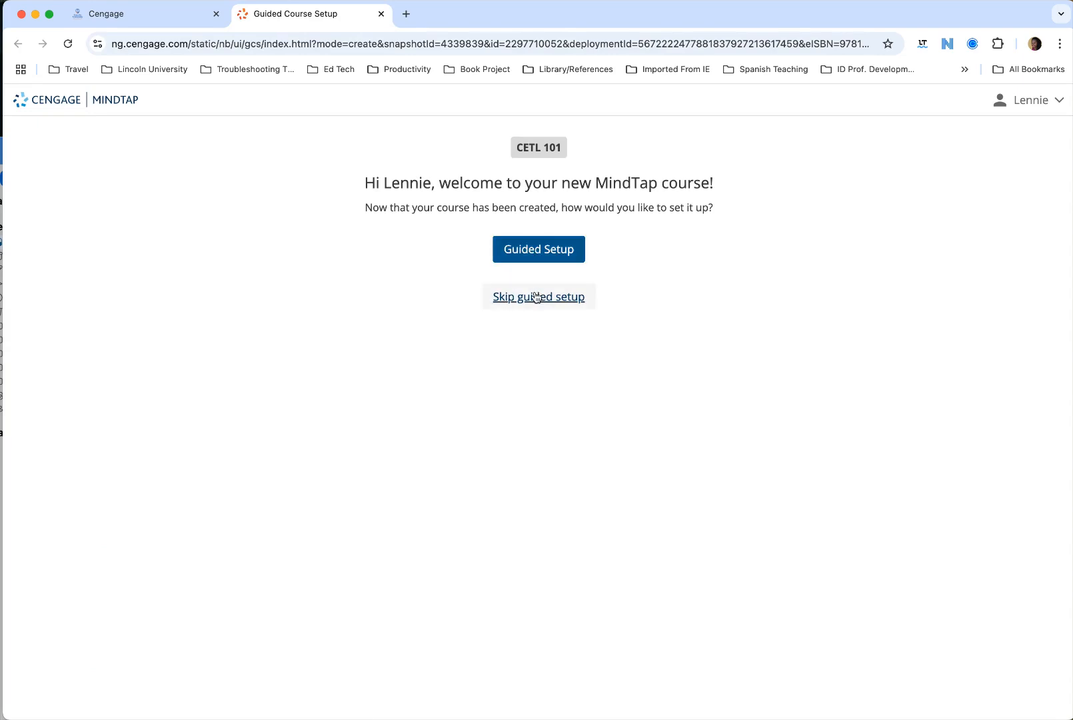
left_click(536, 298)
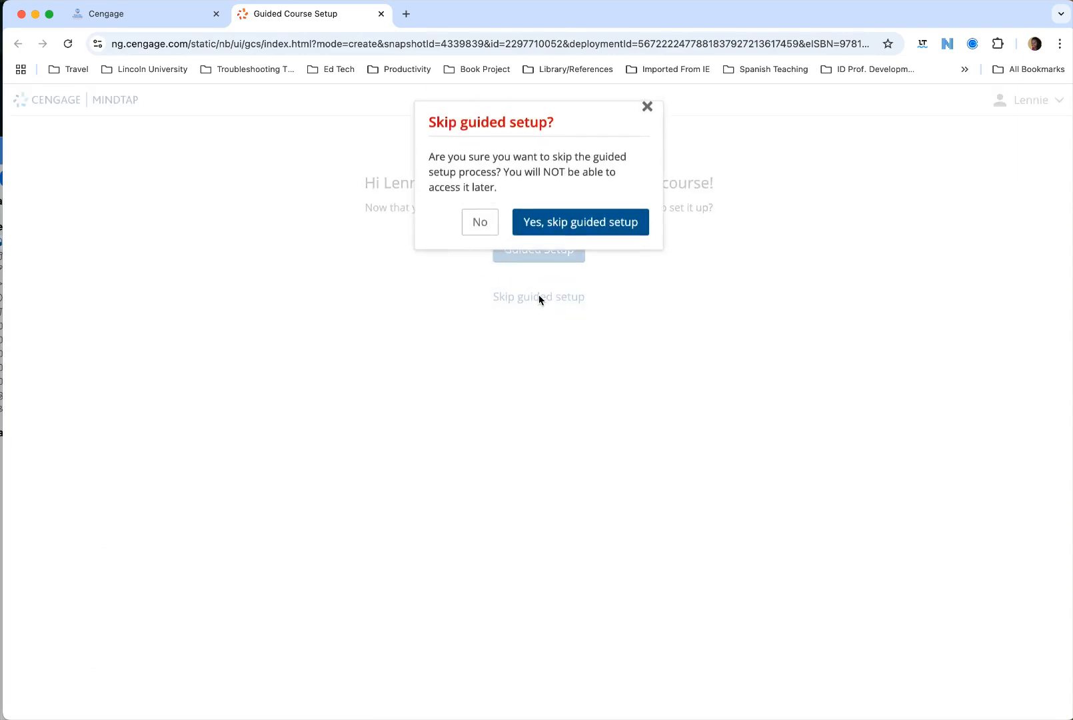
left_click(573, 226)
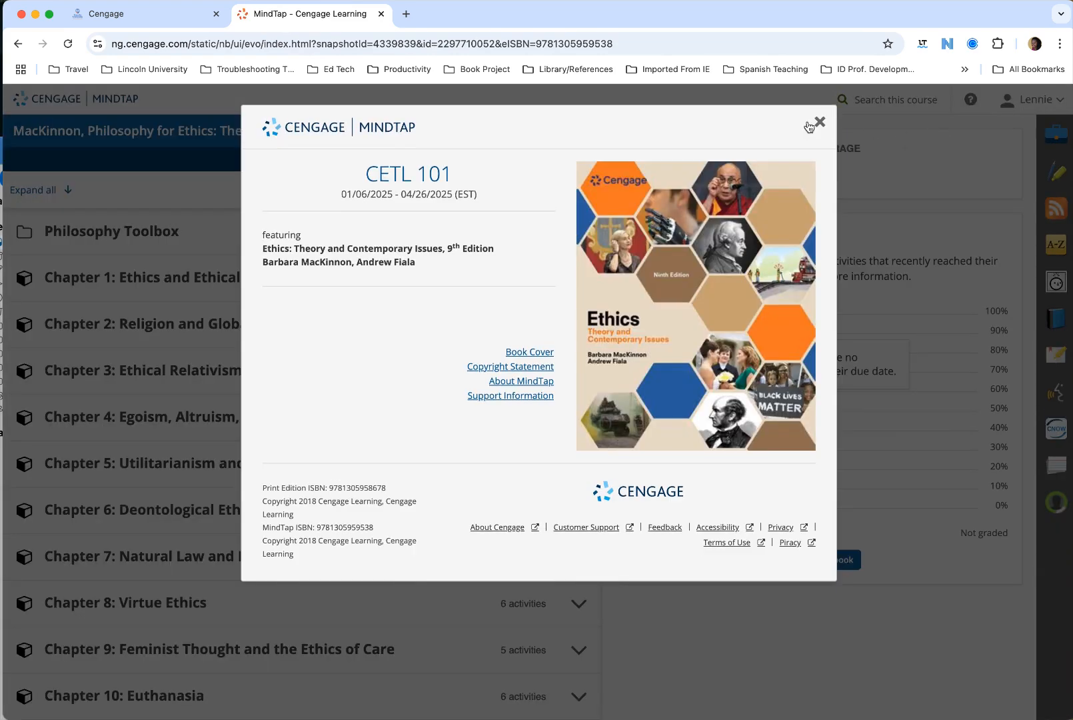
left_click(819, 118)
left_click(730, 130)
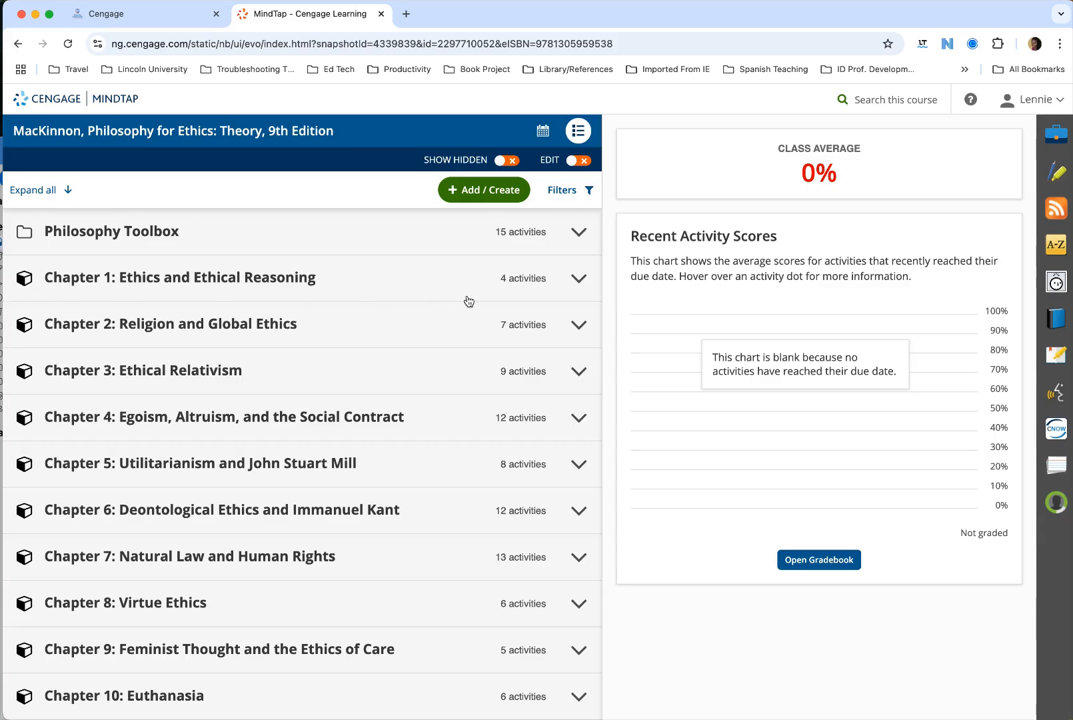
left_click(578, 279)
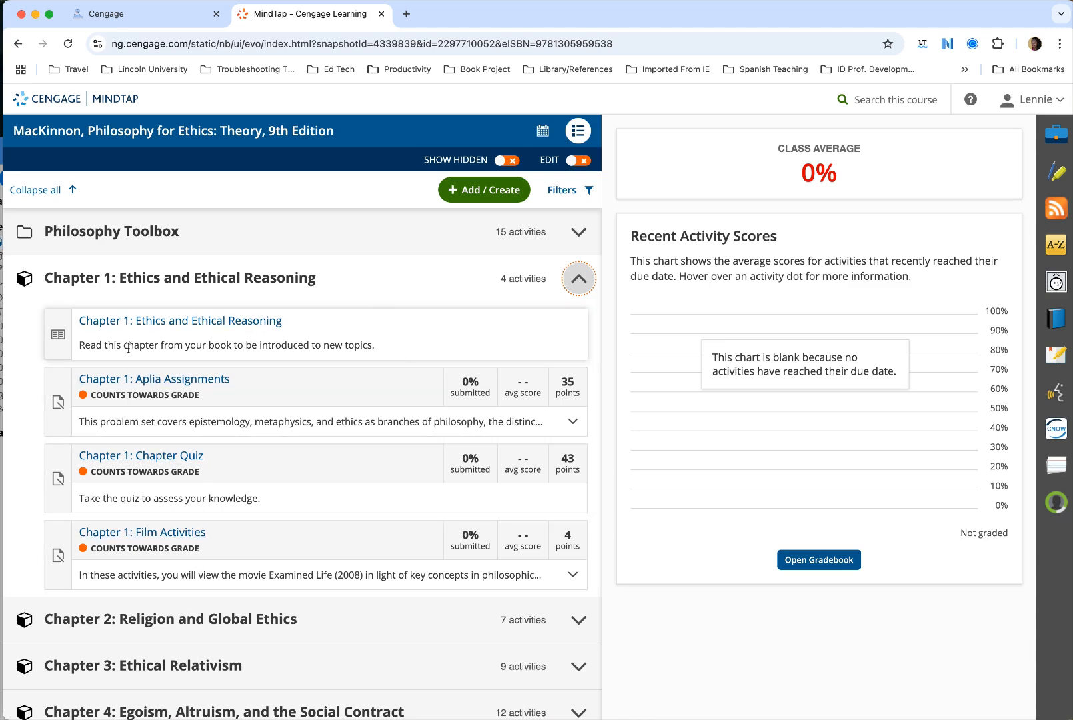
left_click(577, 161)
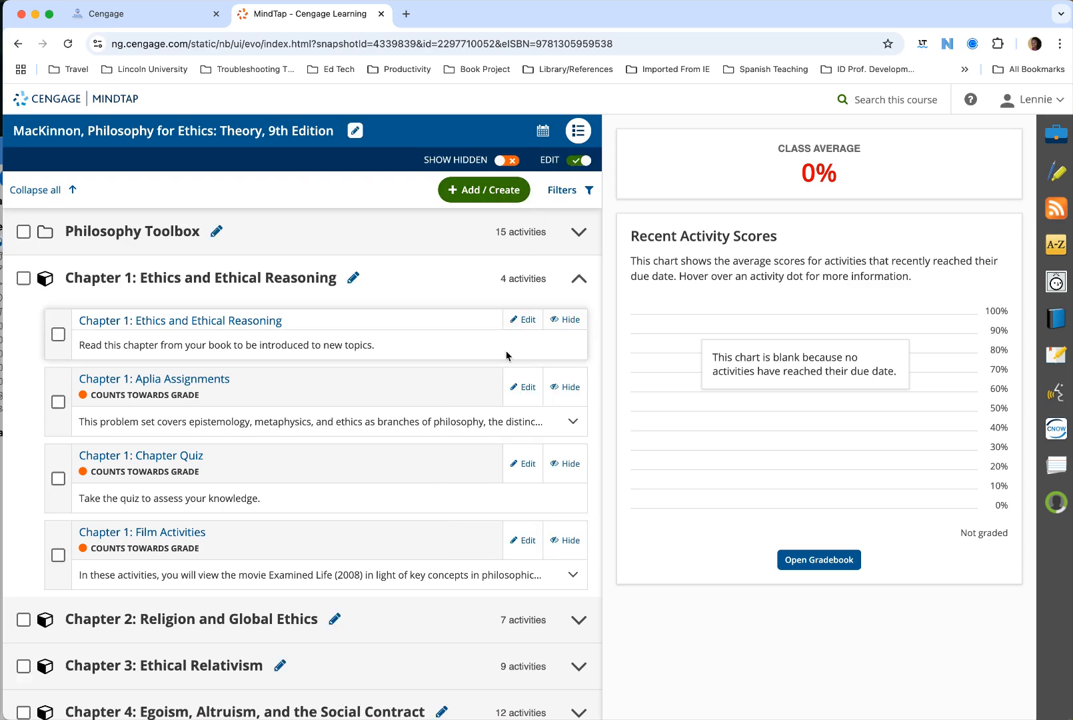
left_click(158, 338)
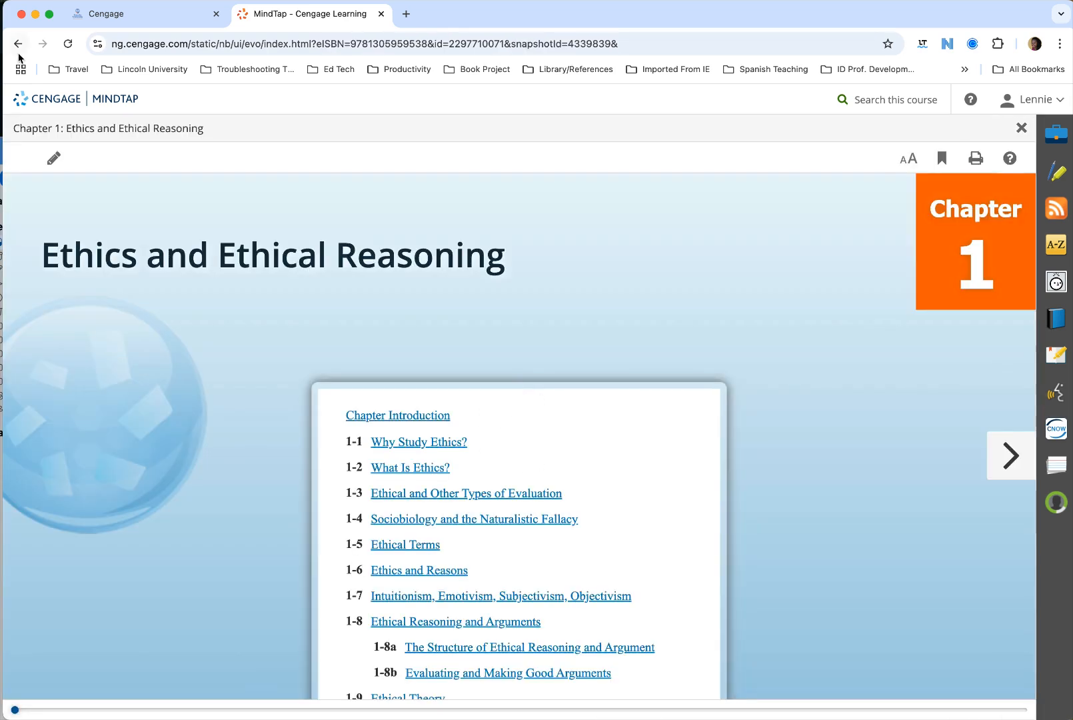
left_click(19, 54)
left_click(17, 46)
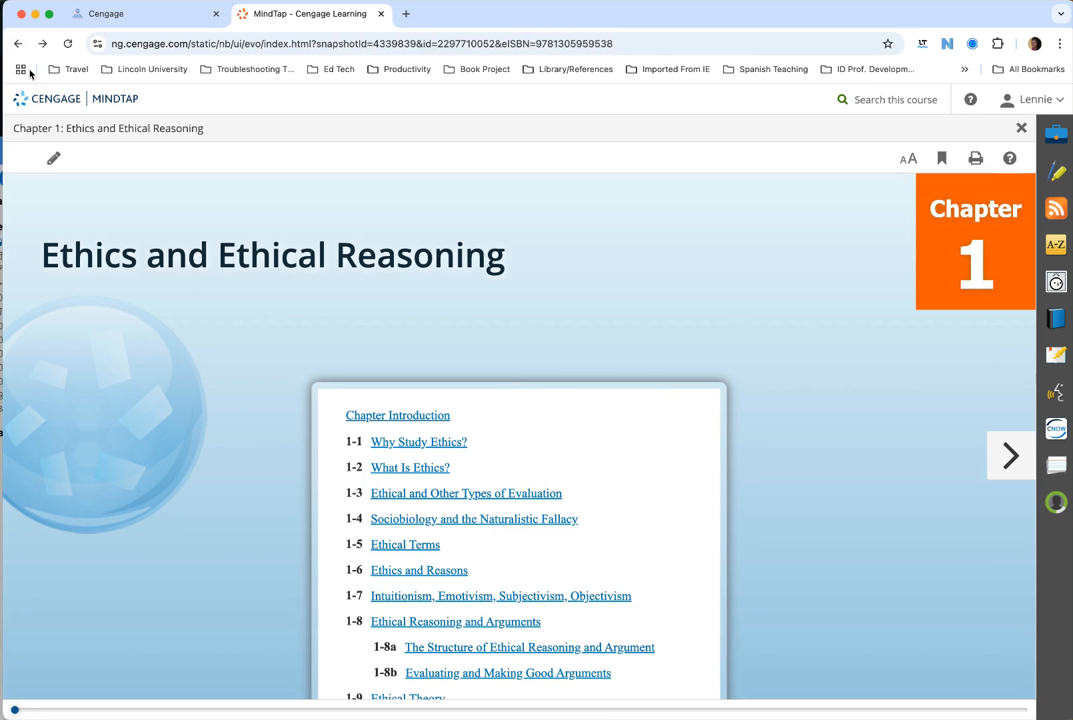
left_click(19, 46)
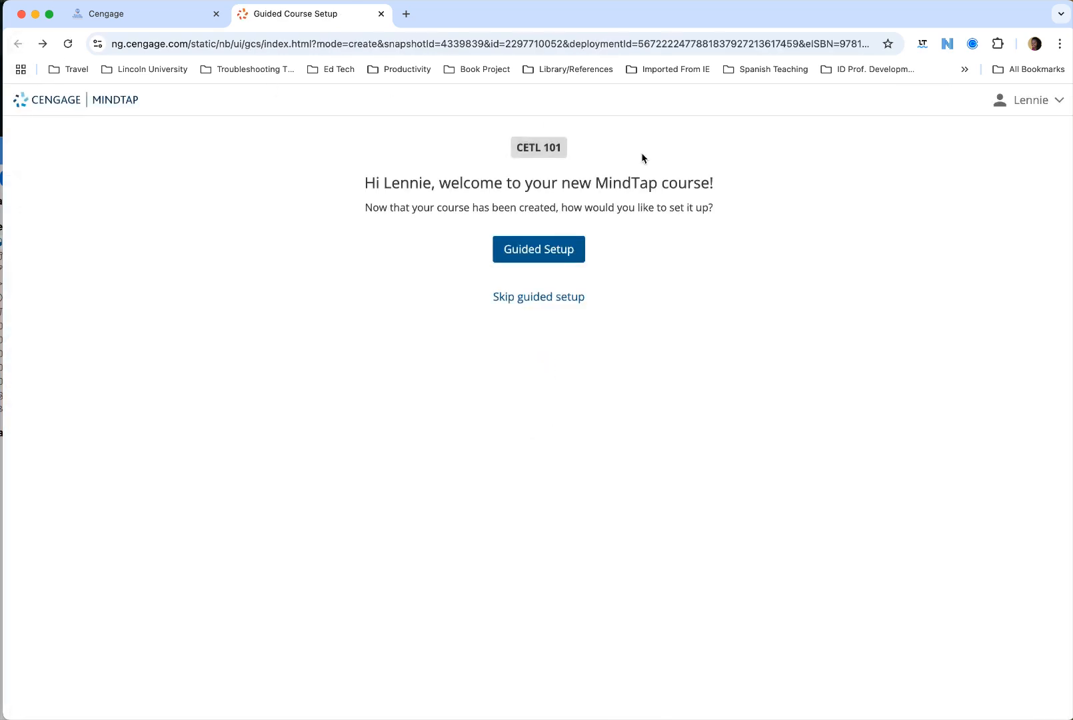
left_click(585, 297)
left_click(582, 234)
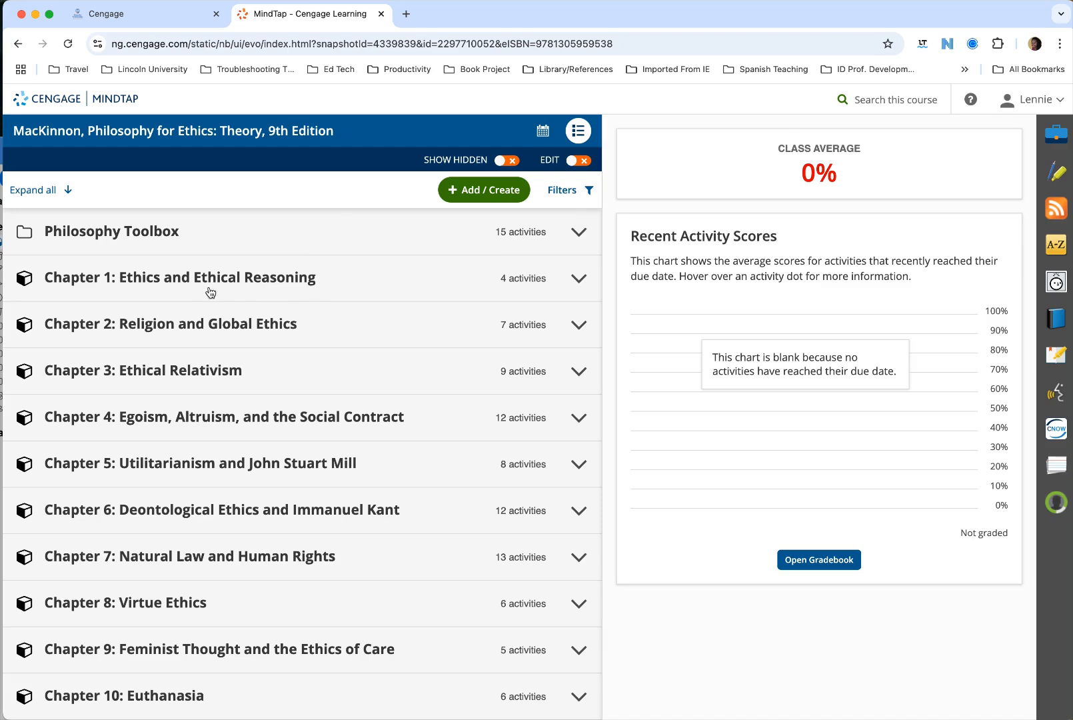
Turn on outline editing, set the due date of all Chapter 1 activities to 01/10/2025, excluding available date and time, and save.
left_click(562, 285)
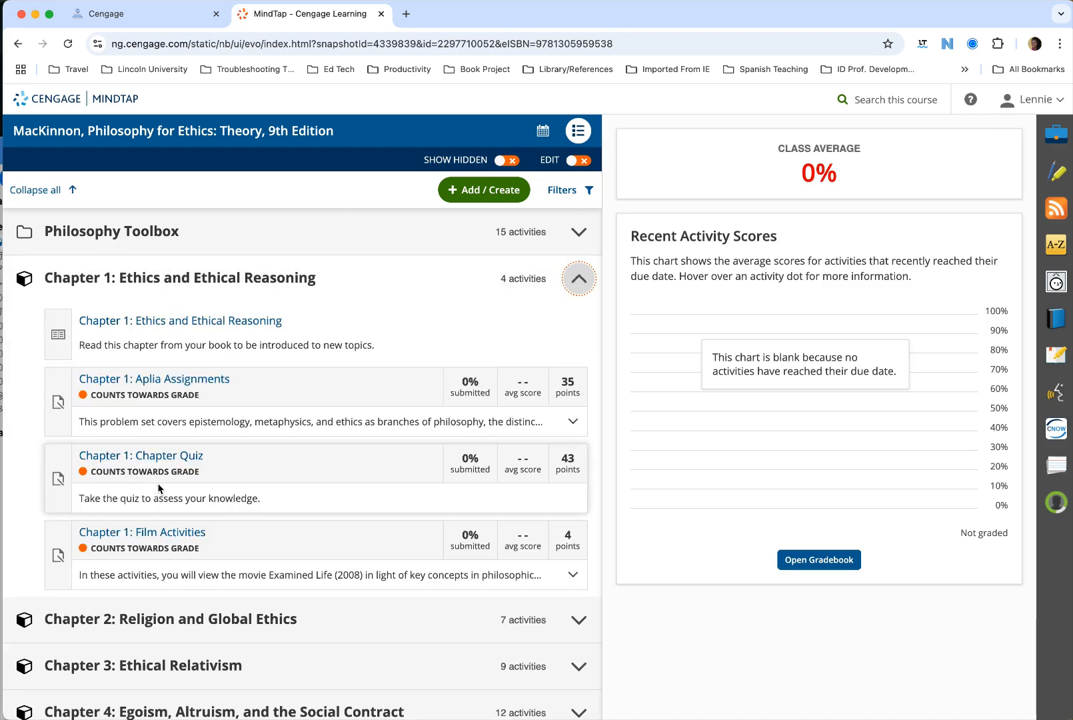
left_click(575, 160)
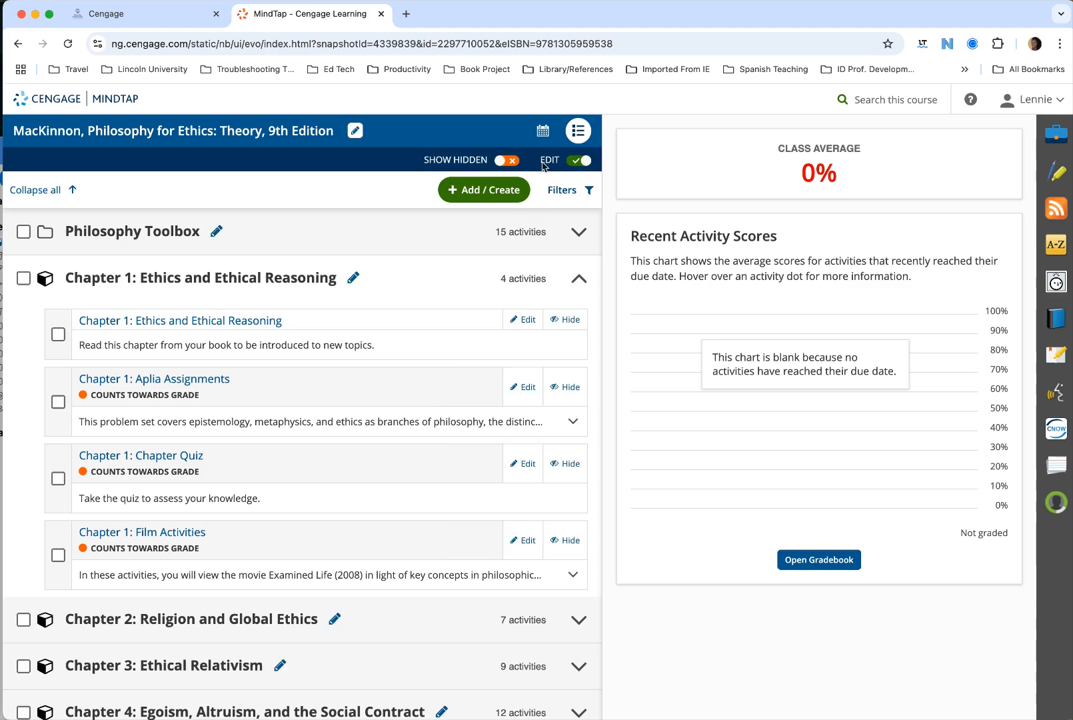
left_click(22, 278)
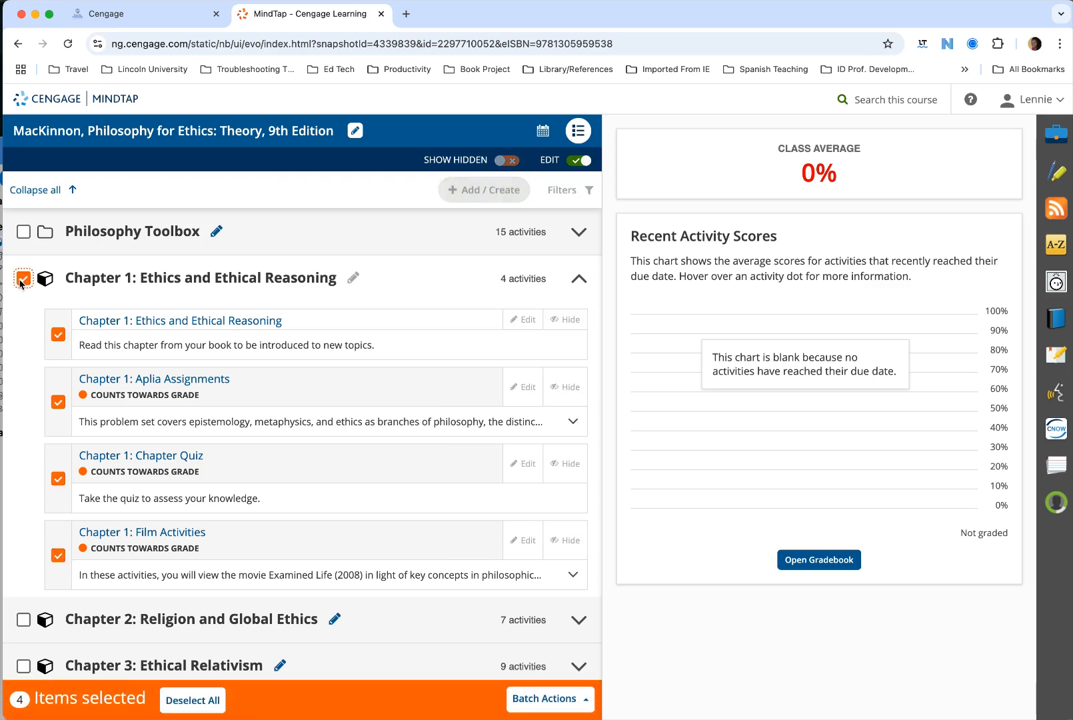
left_click(567, 708)
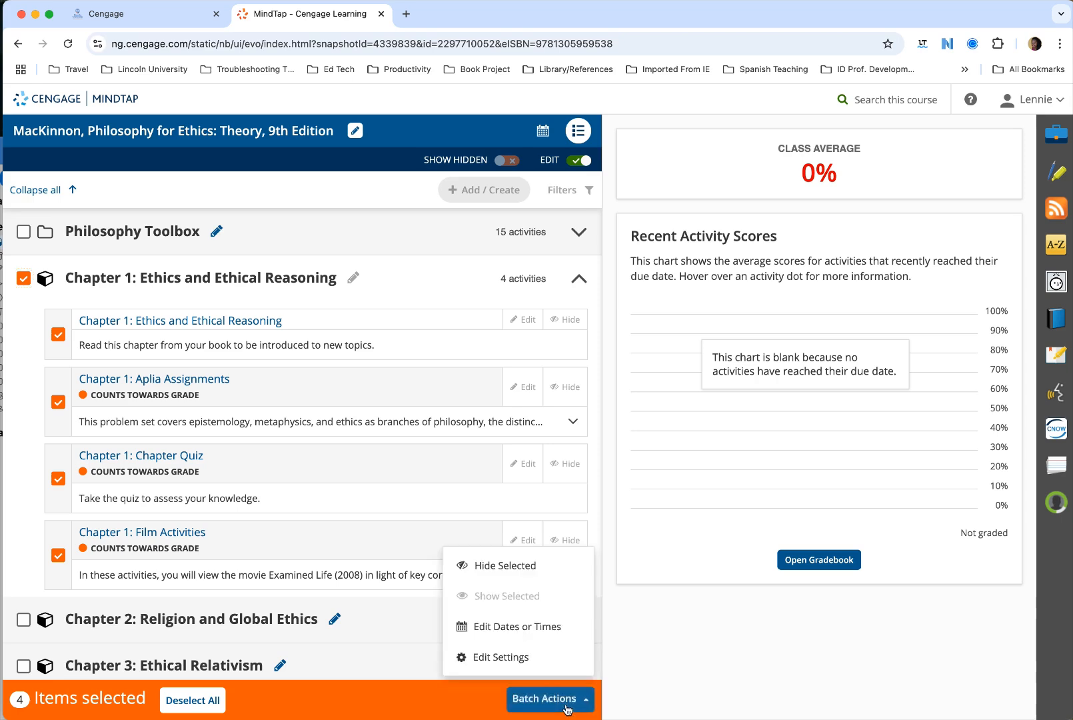
left_click(528, 627)
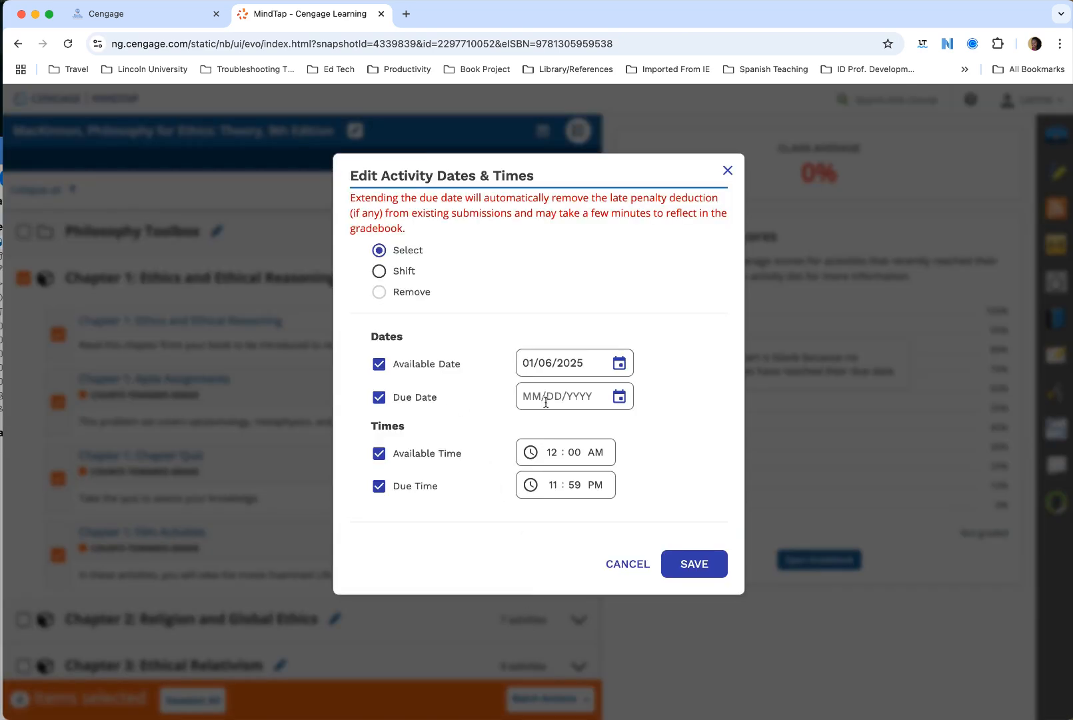
left_click(619, 395)
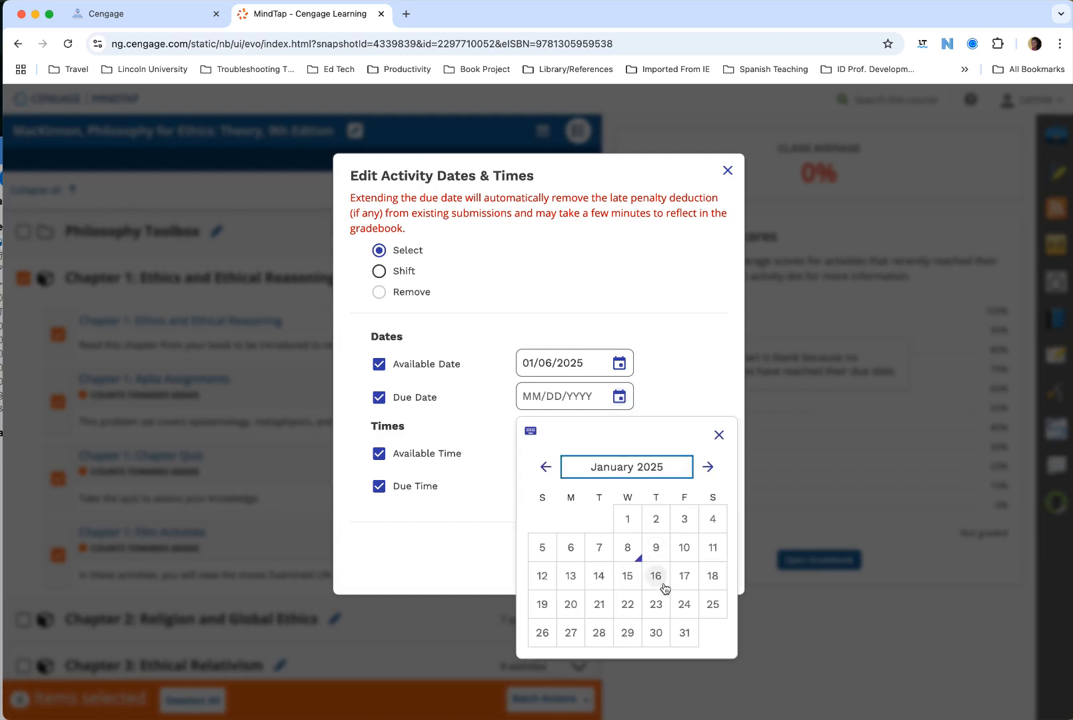
left_click(683, 547)
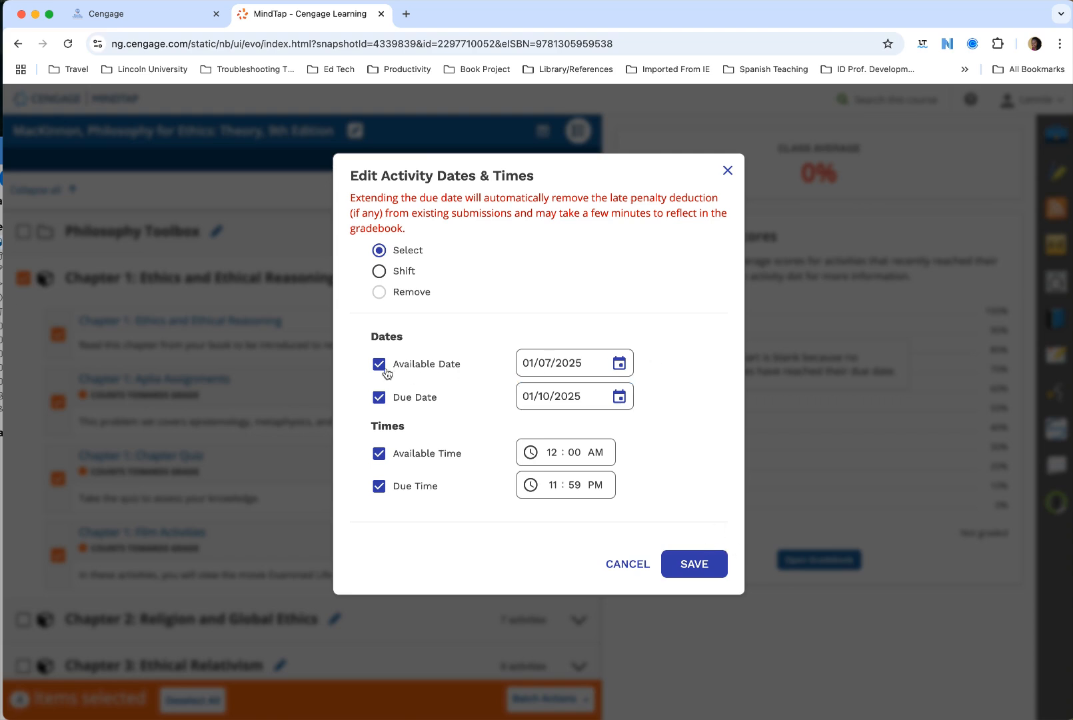
left_click(379, 364)
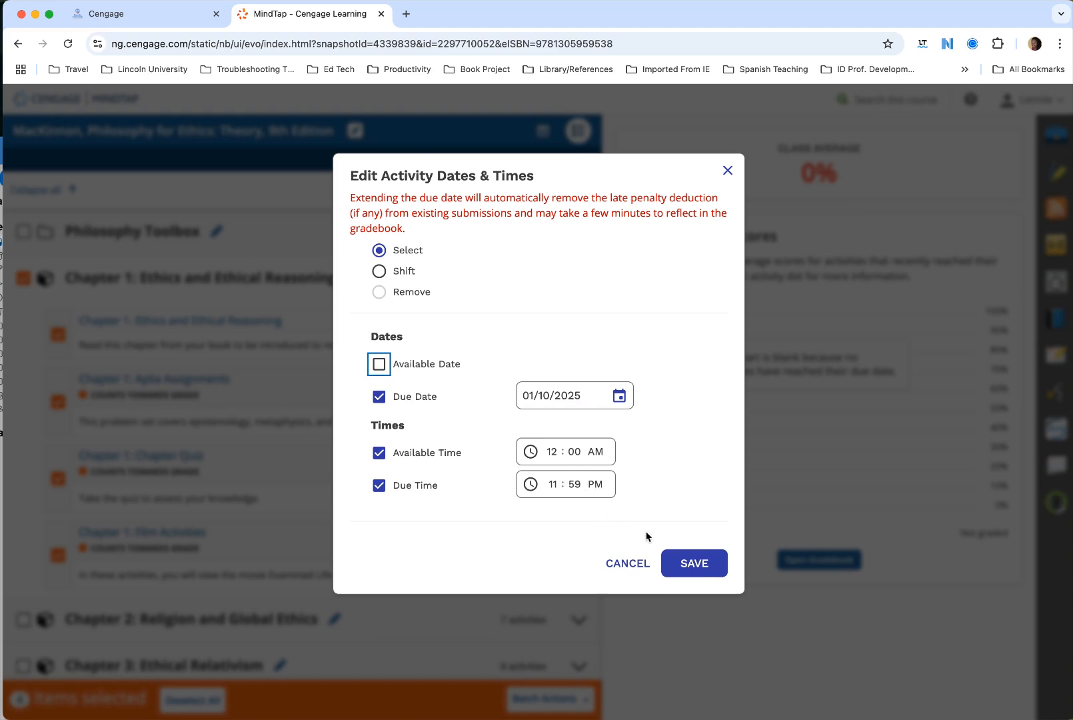
left_click(378, 454)
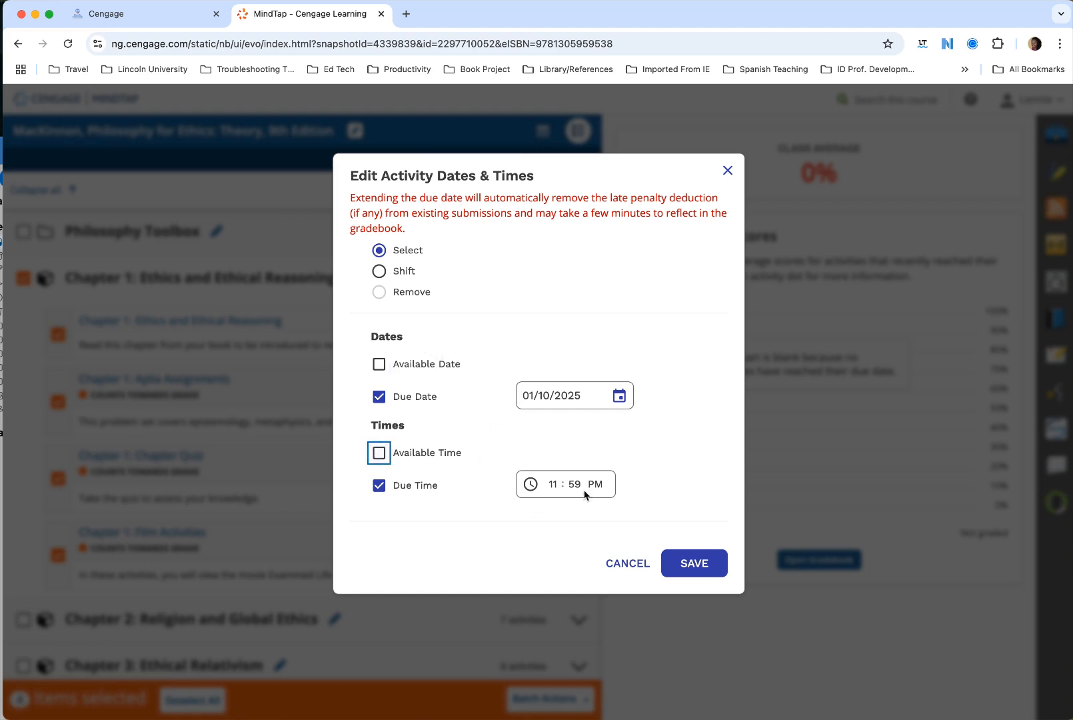
left_click(696, 565)
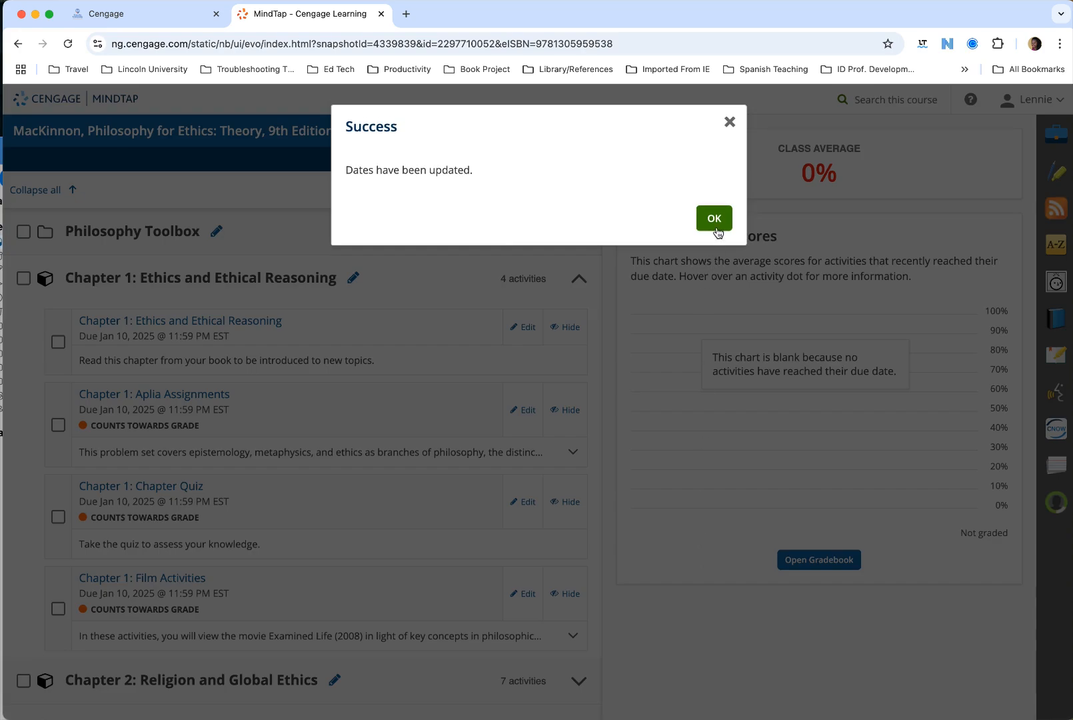
left_click(715, 214)
Reload the MindTap outline, return to the Canvas course home page and check the Chapter 1: module items for the updated due dates.
left_click(242, 47)
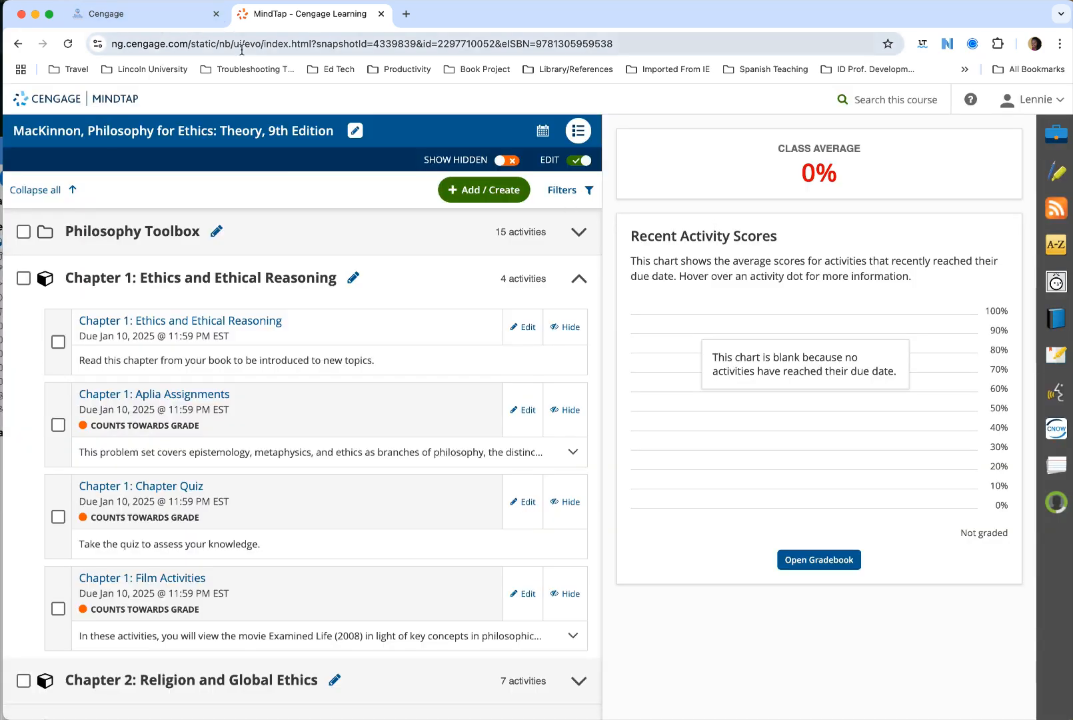
key("Return")
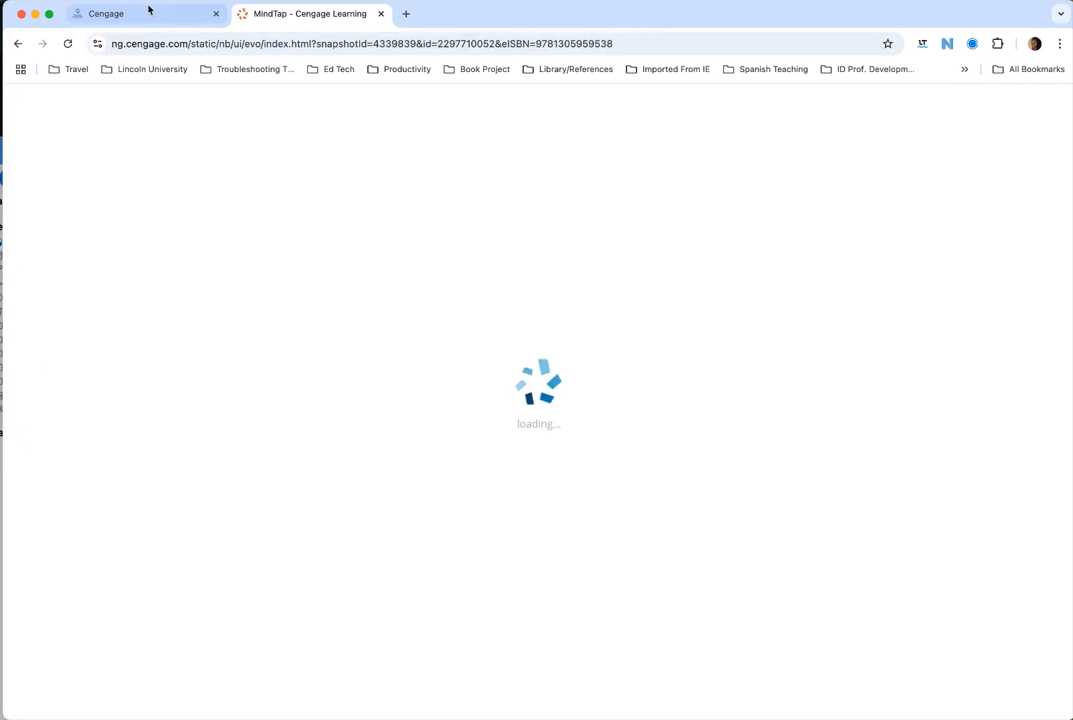
left_click(148, 13)
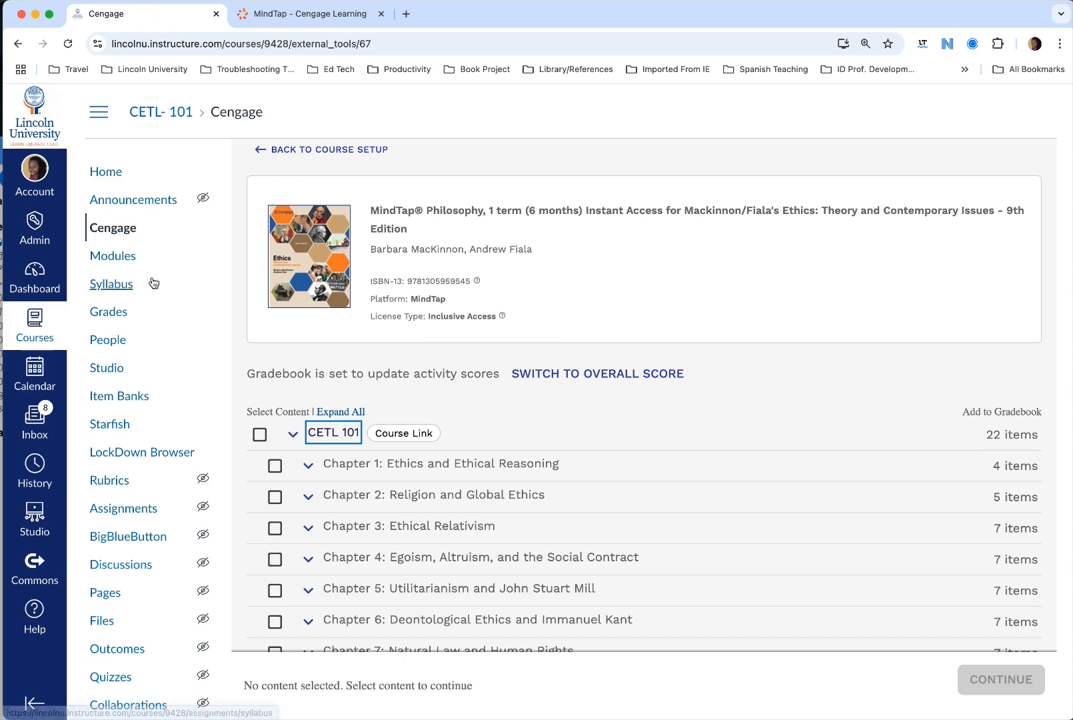
left_click(111, 180)
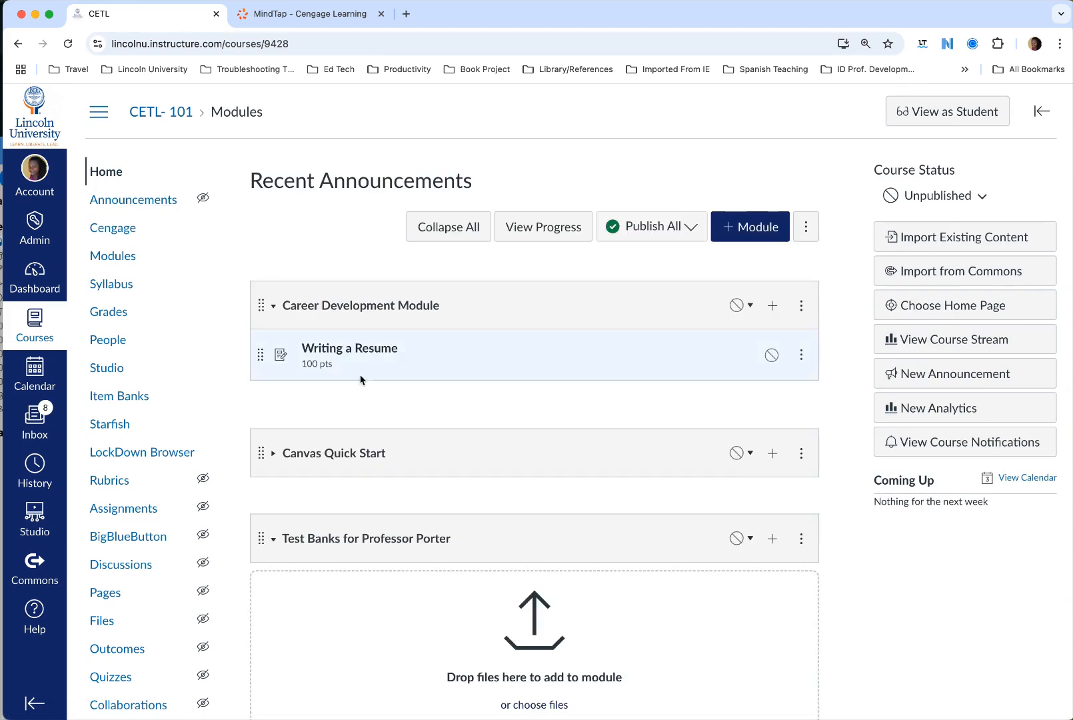
scroll(387, 418, "down", 5)
scroll(387, 416, "down", 5)
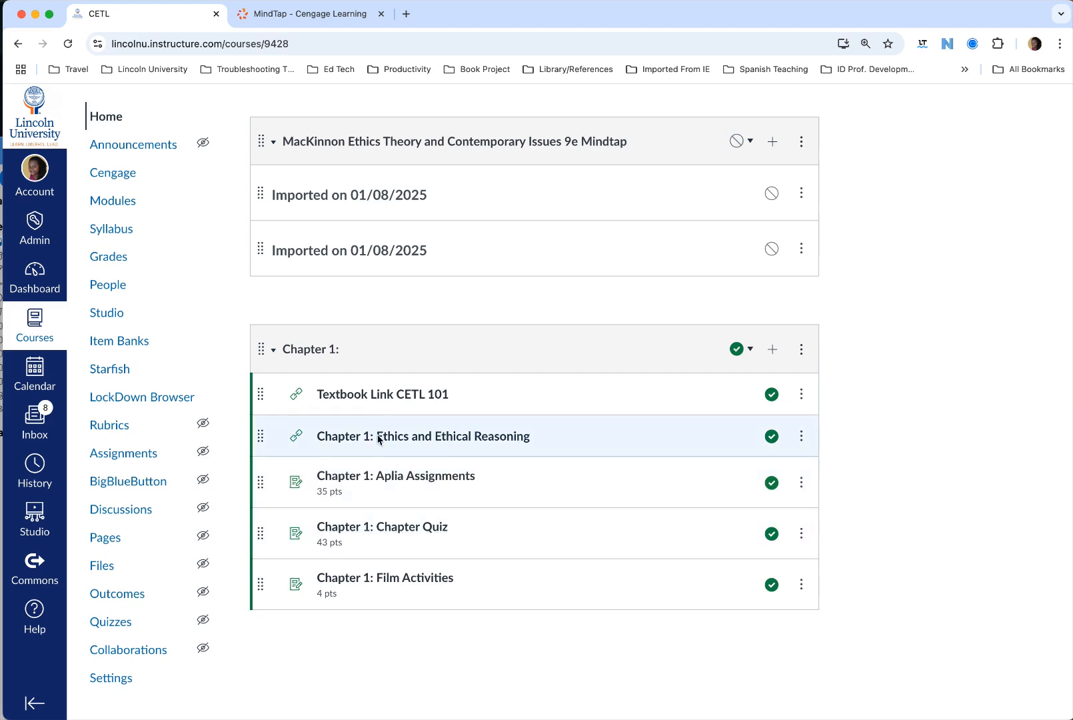
left_click(312, 44)
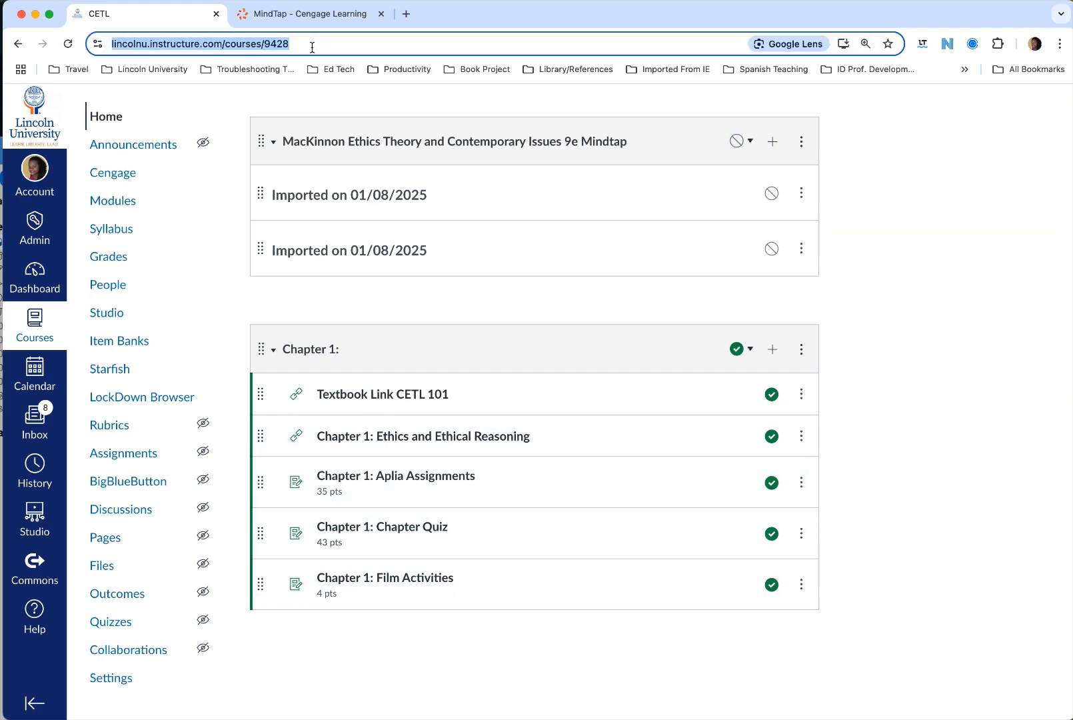
key("Return")
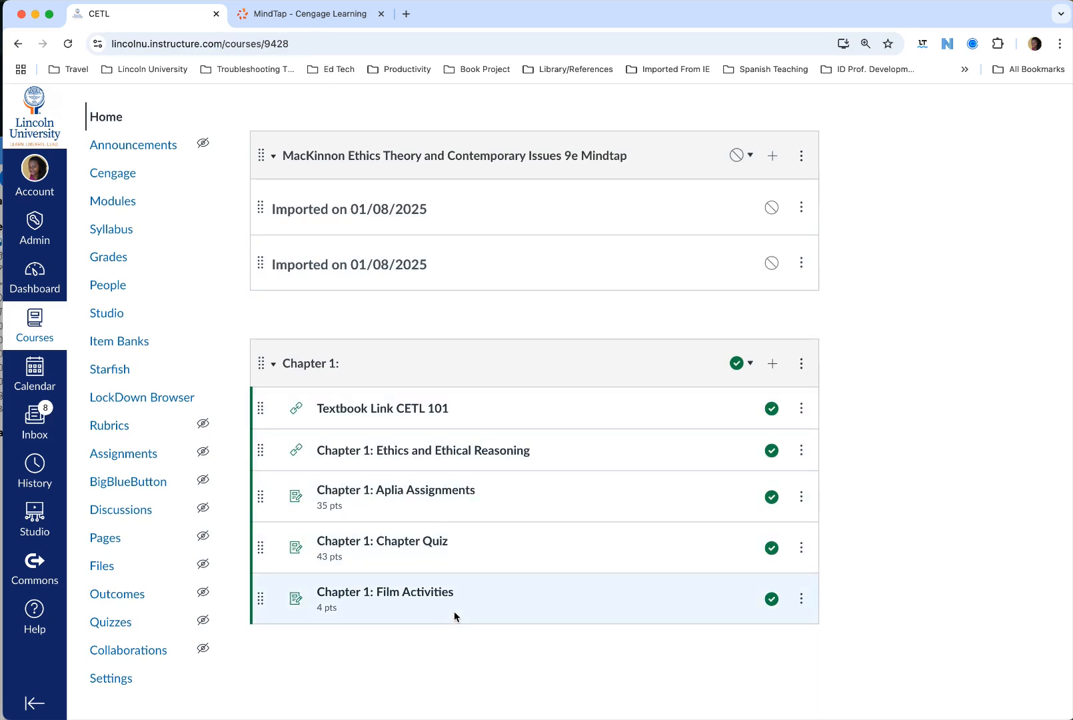
scroll(436, 394, "up", 15)
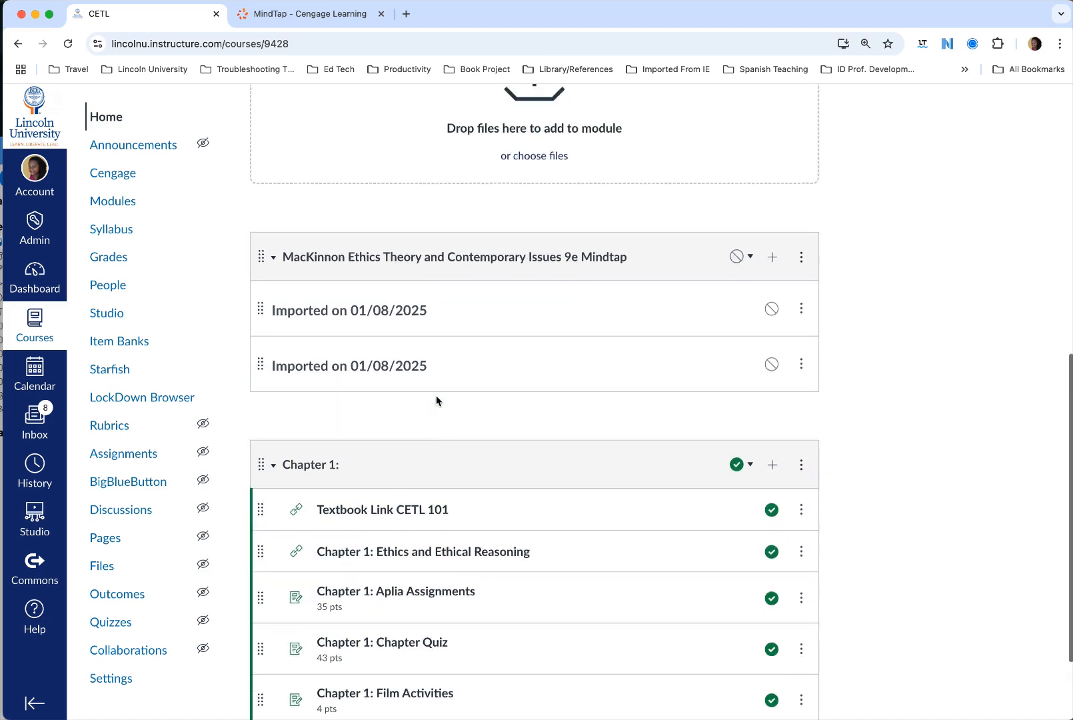
scroll(437, 397, "down", 10)
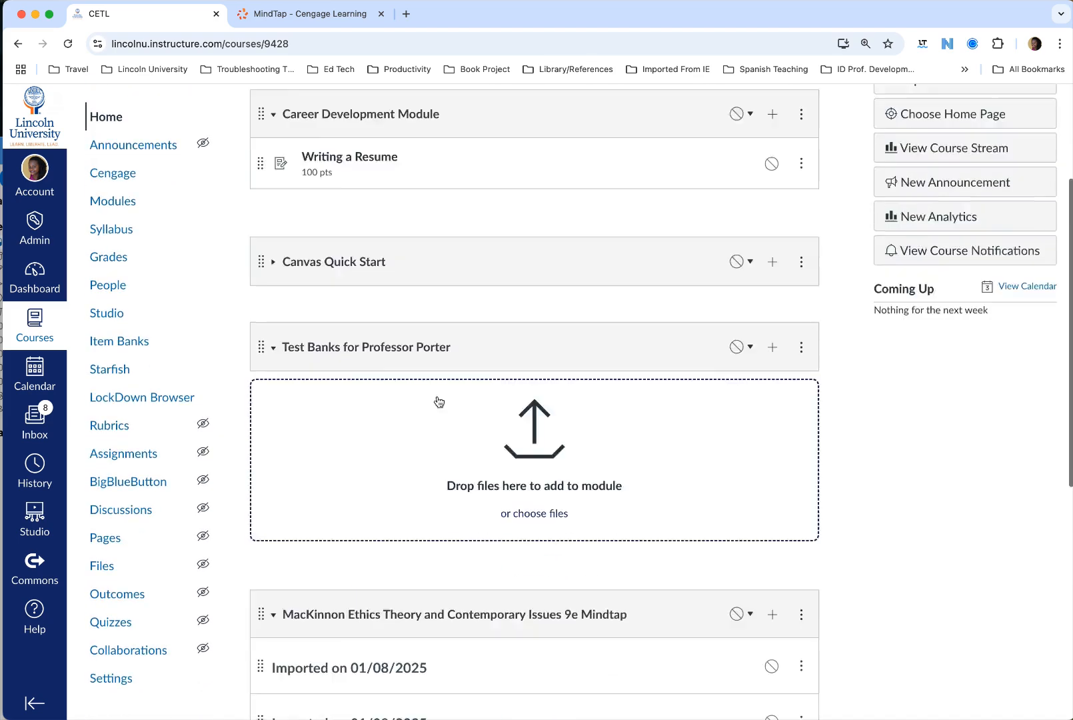